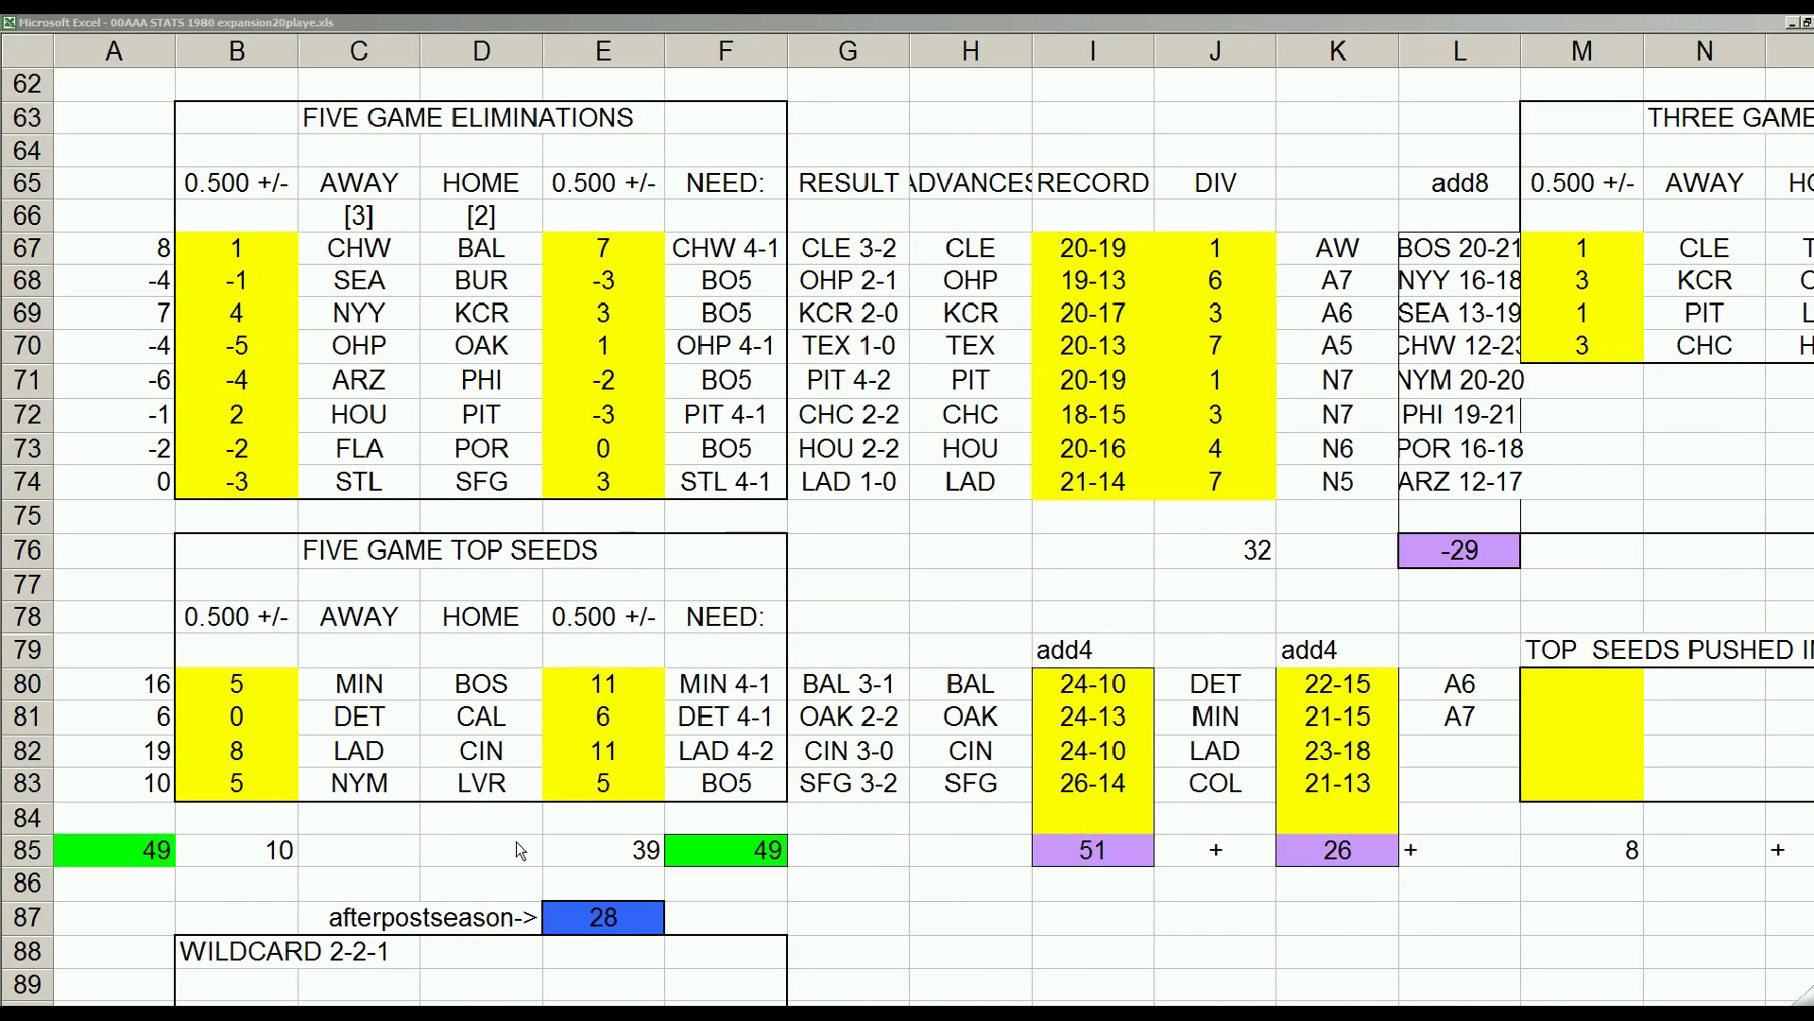
- Review the LAD vs CIN top-seed matchup in row 82, showing LAD 4-2 needed
left_click(368, 753)
left_click(468, 751)
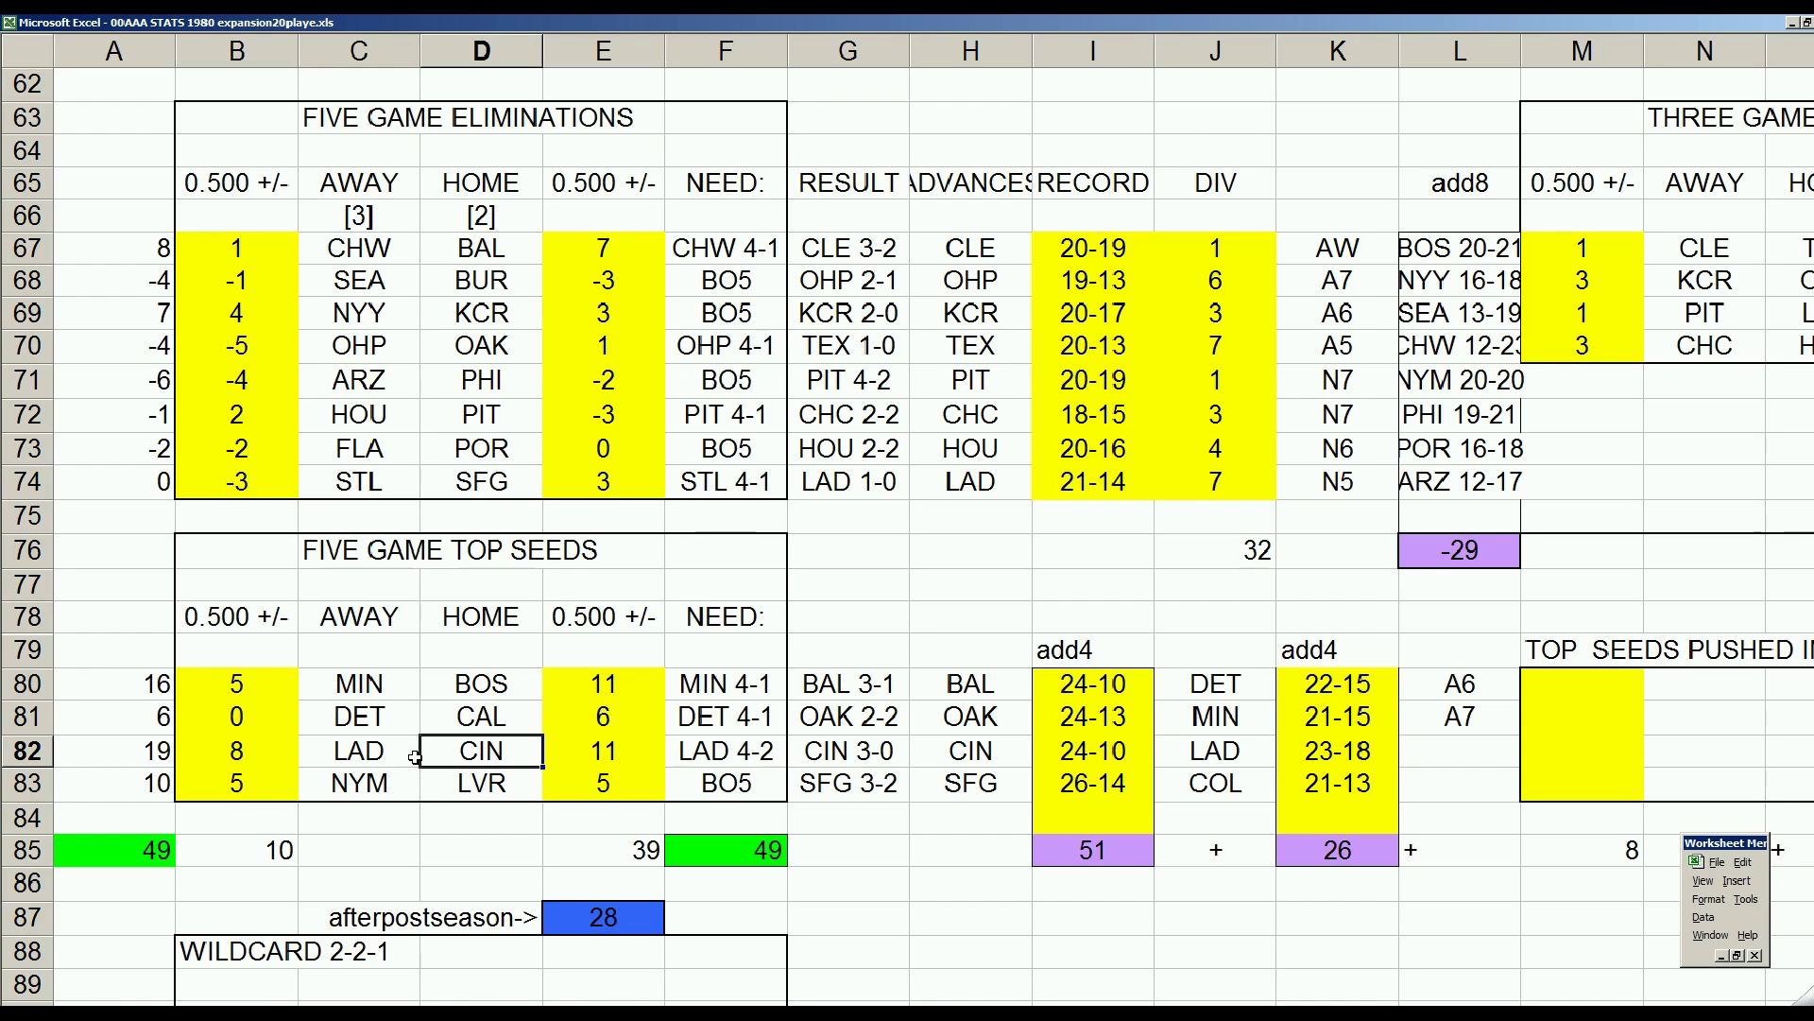
left_click(730, 753)
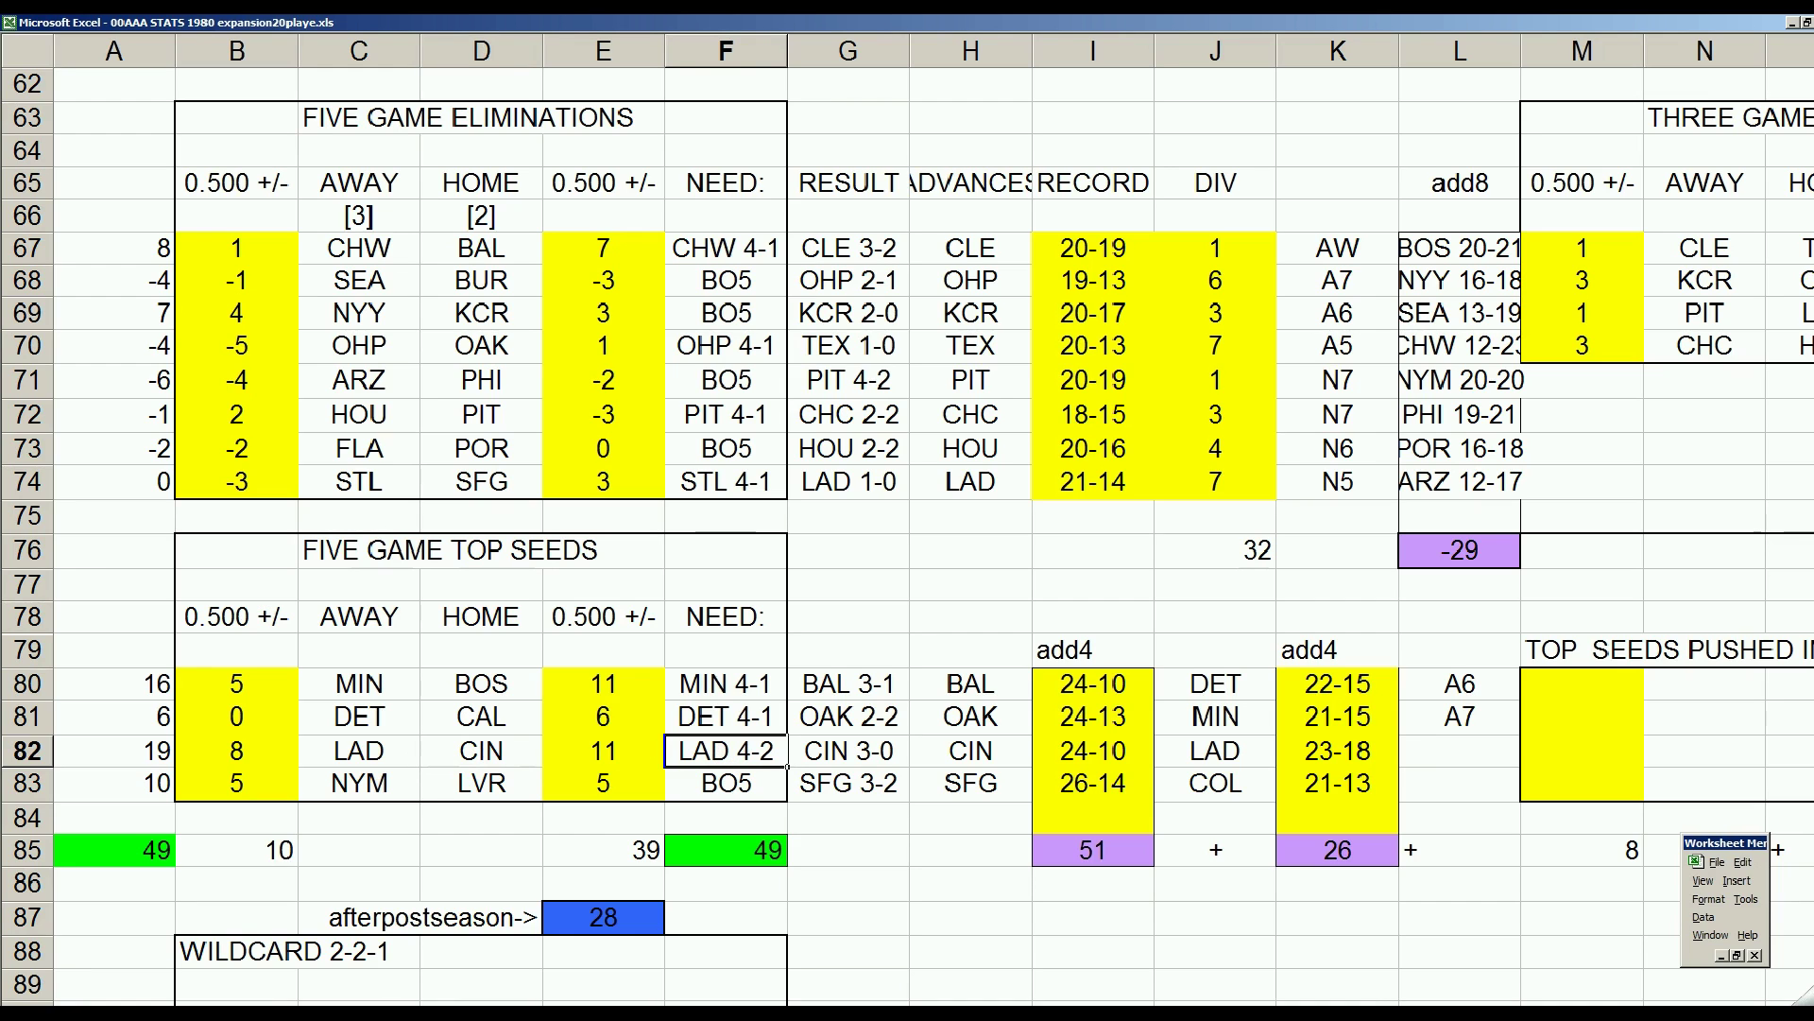
- Check the Reds' scores in V33, V35, V39, Z36 and AL34 of 81ladcin.xls, then close its window
key("ctrl+Tab")
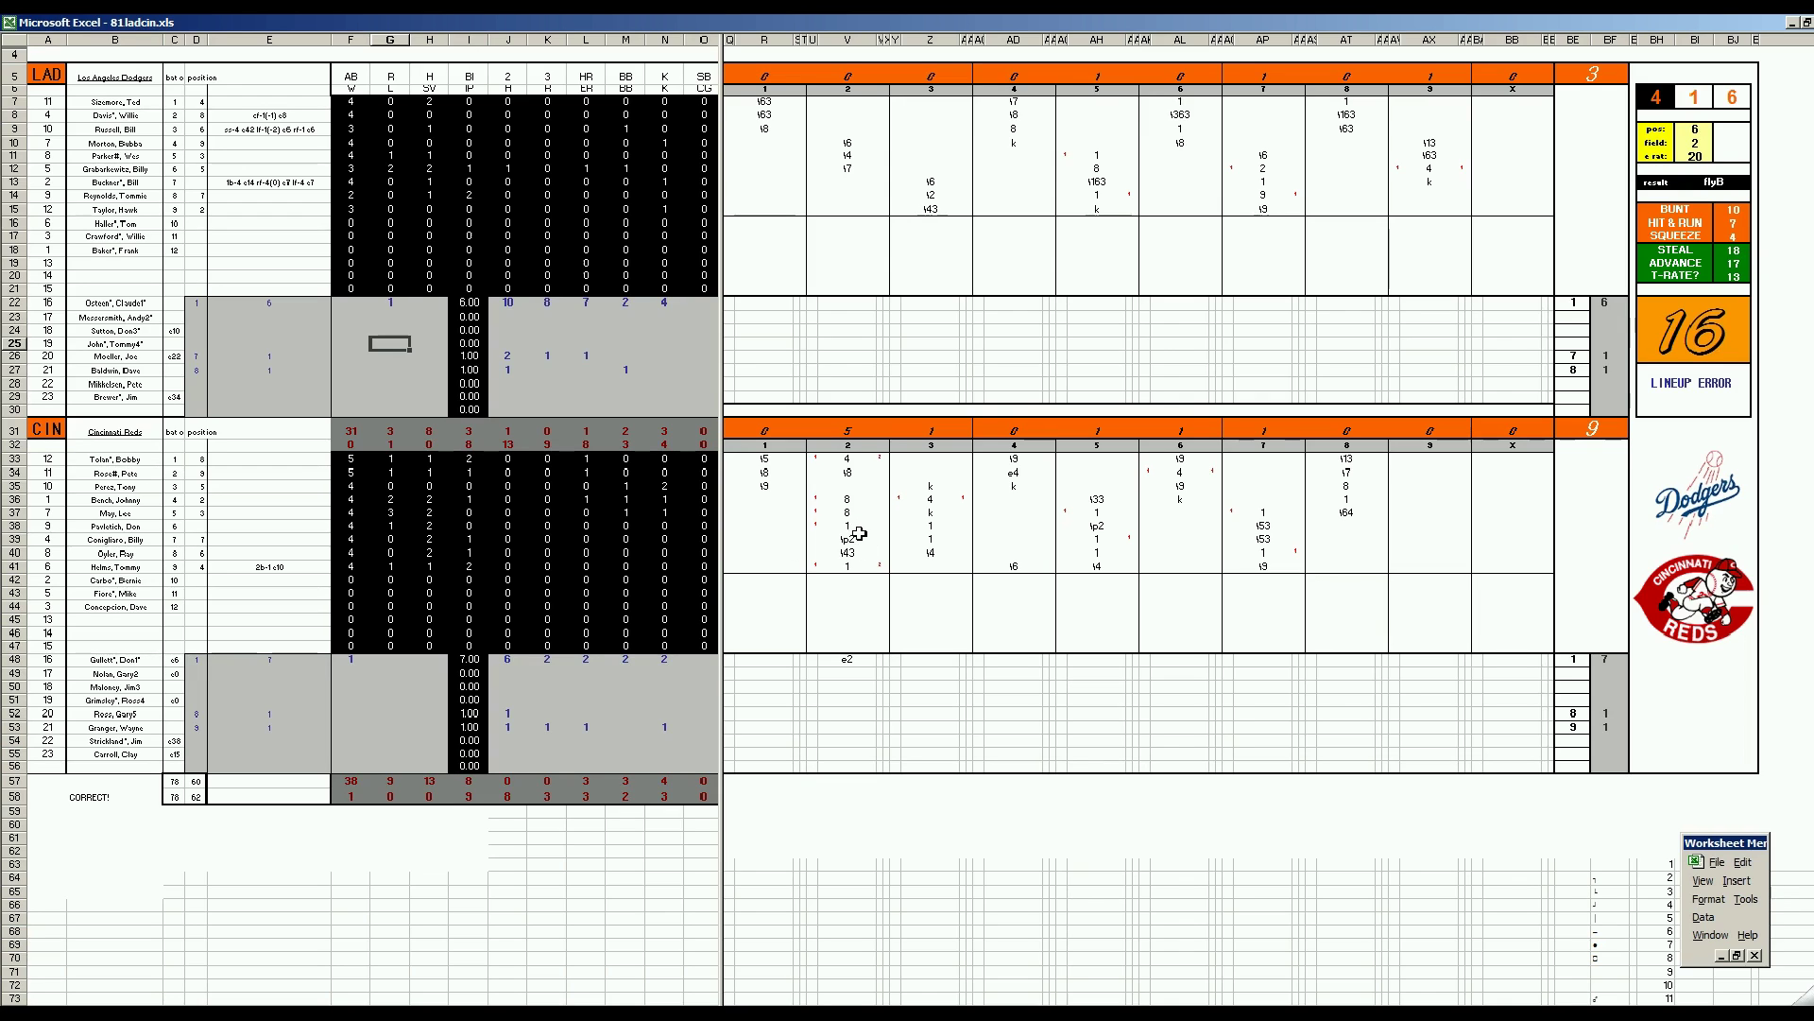
left_click(850, 538)
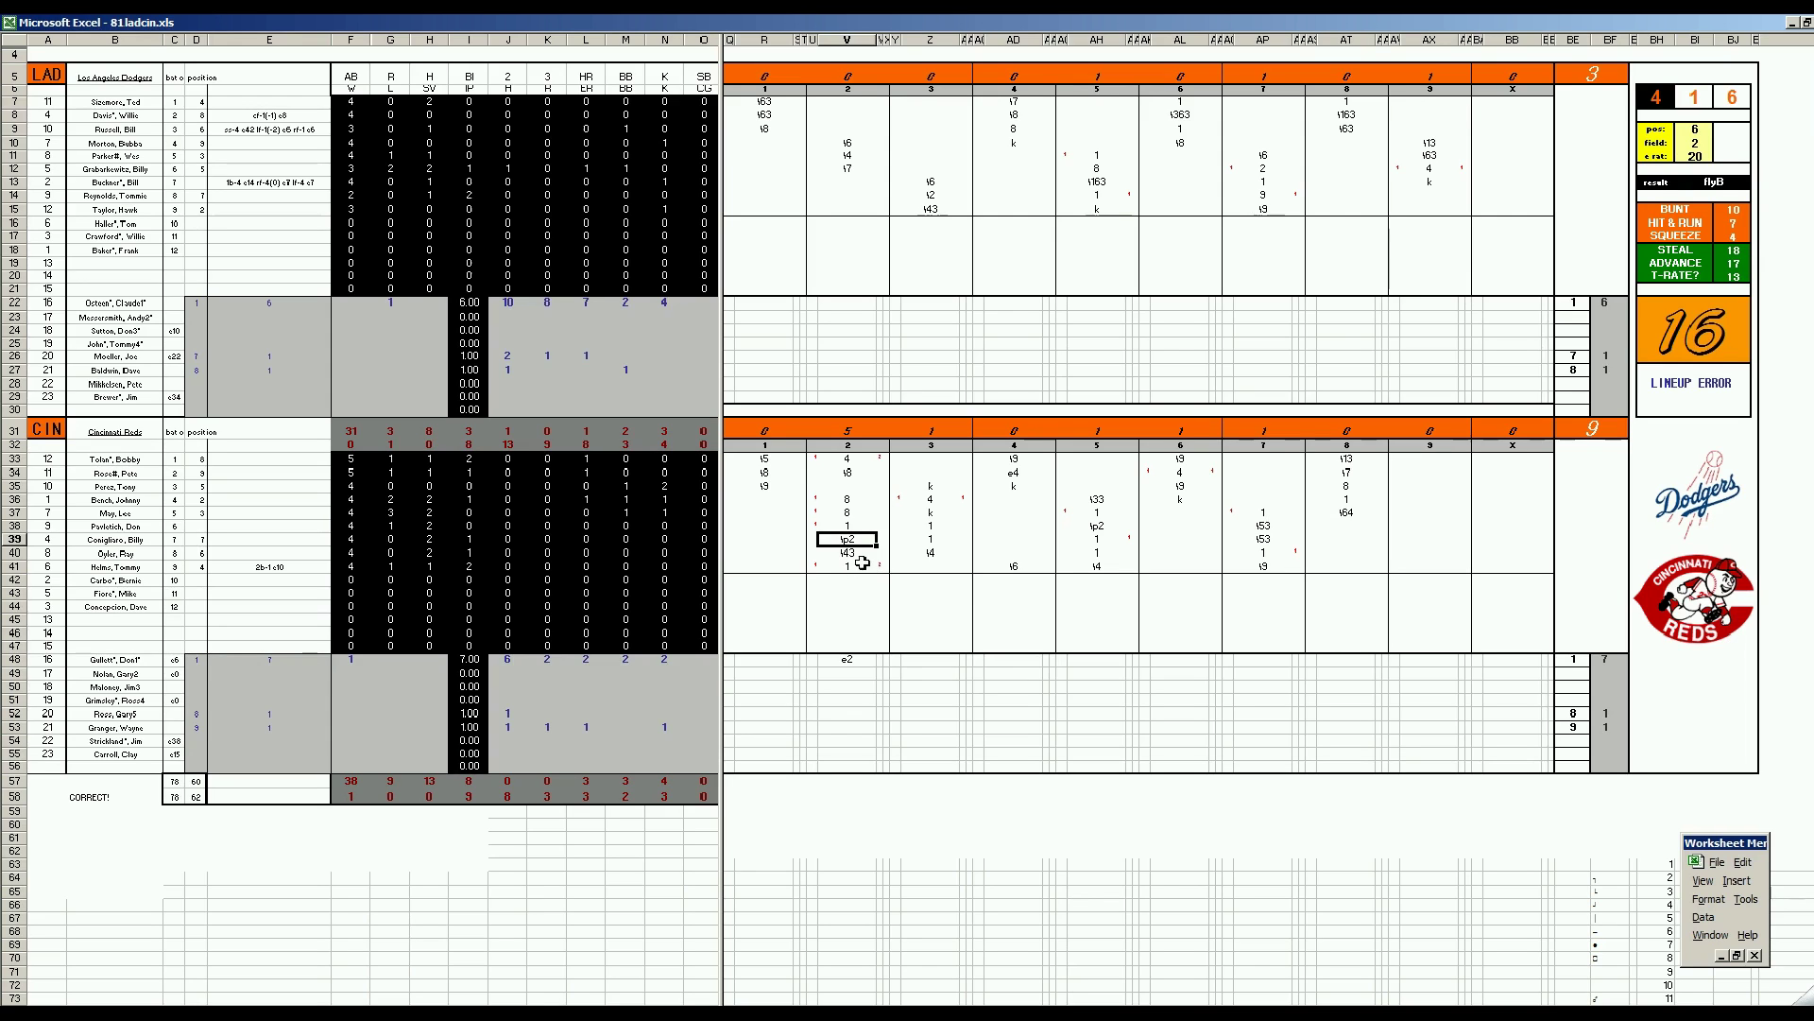
left_click(848, 460)
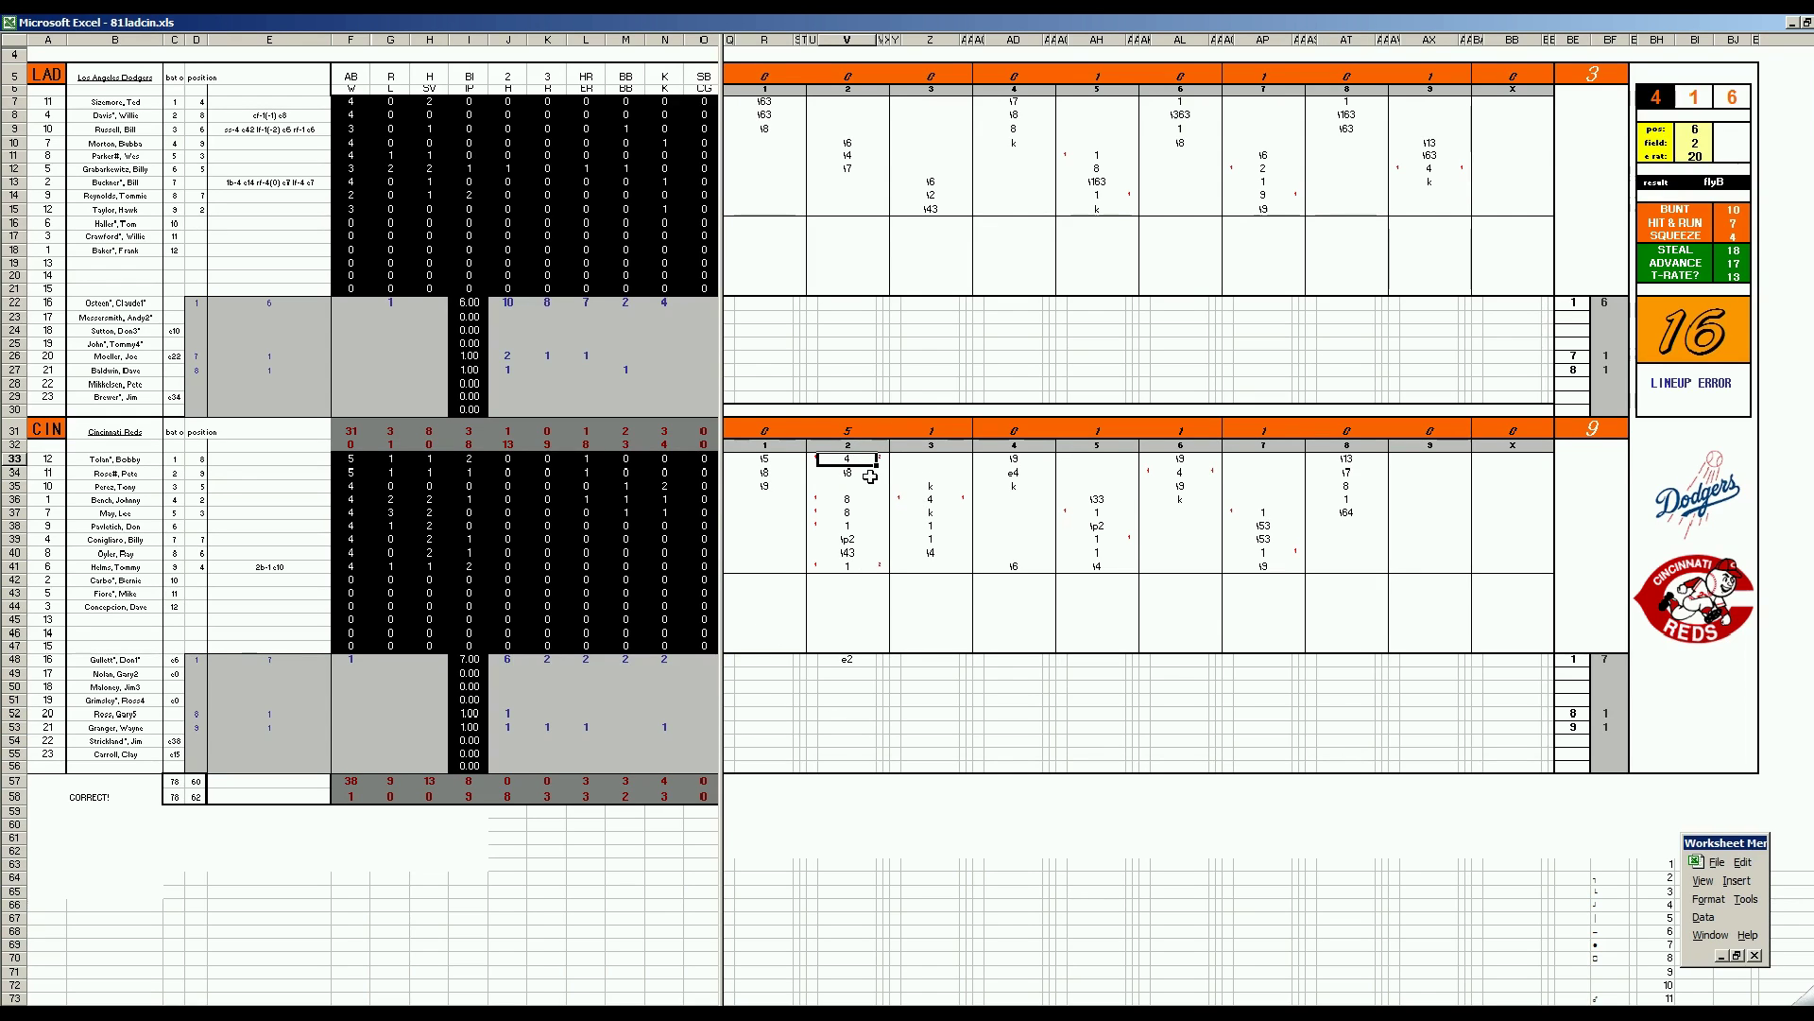
left_click(835, 491)
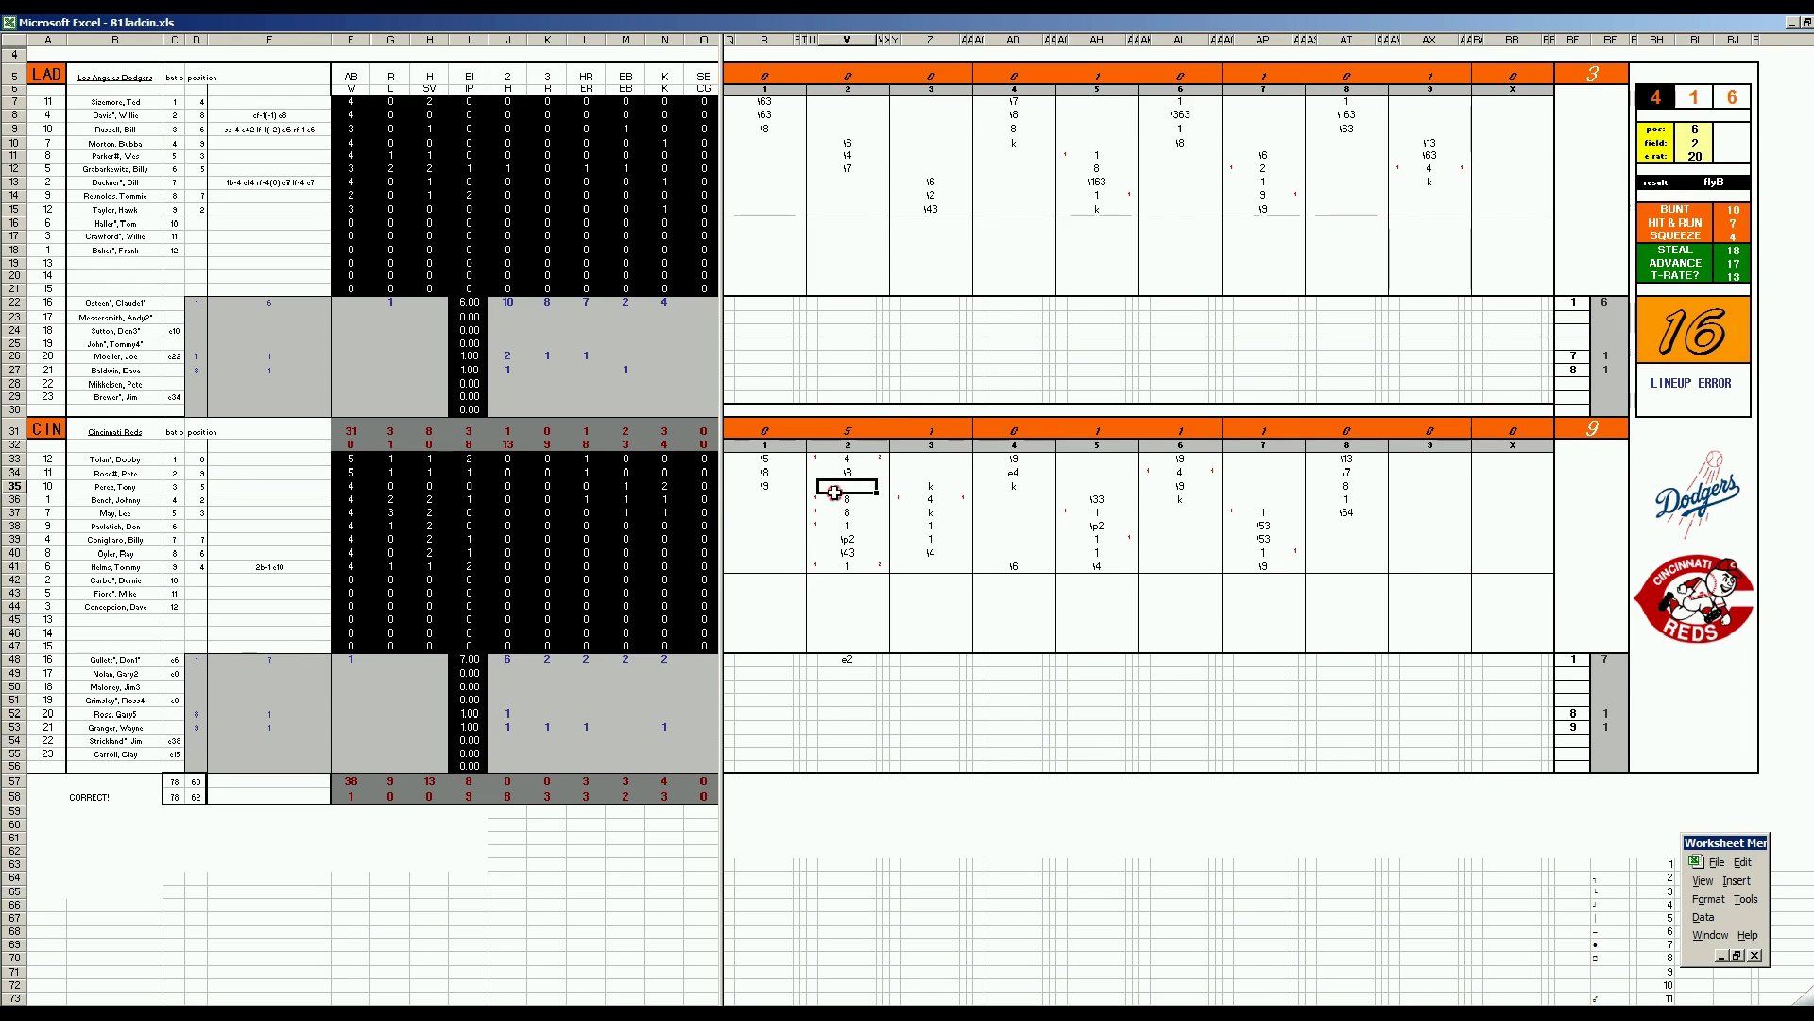
left_click(937, 501)
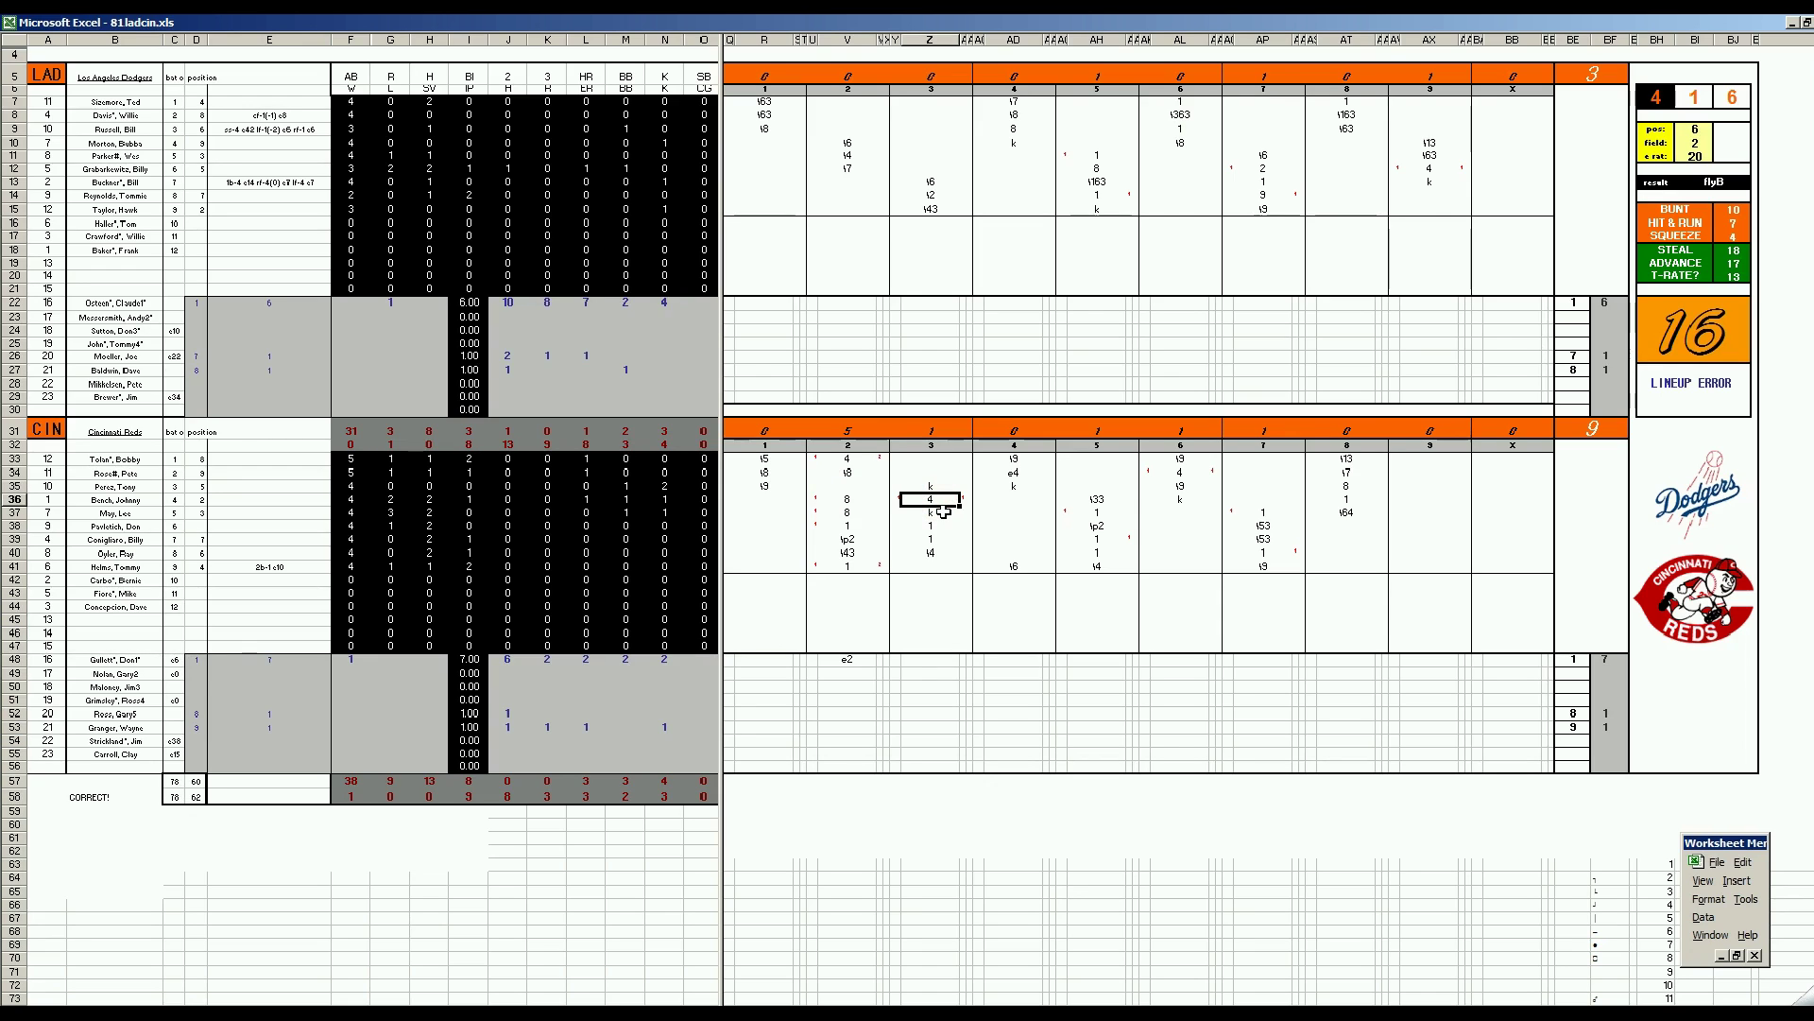
left_click(1179, 472)
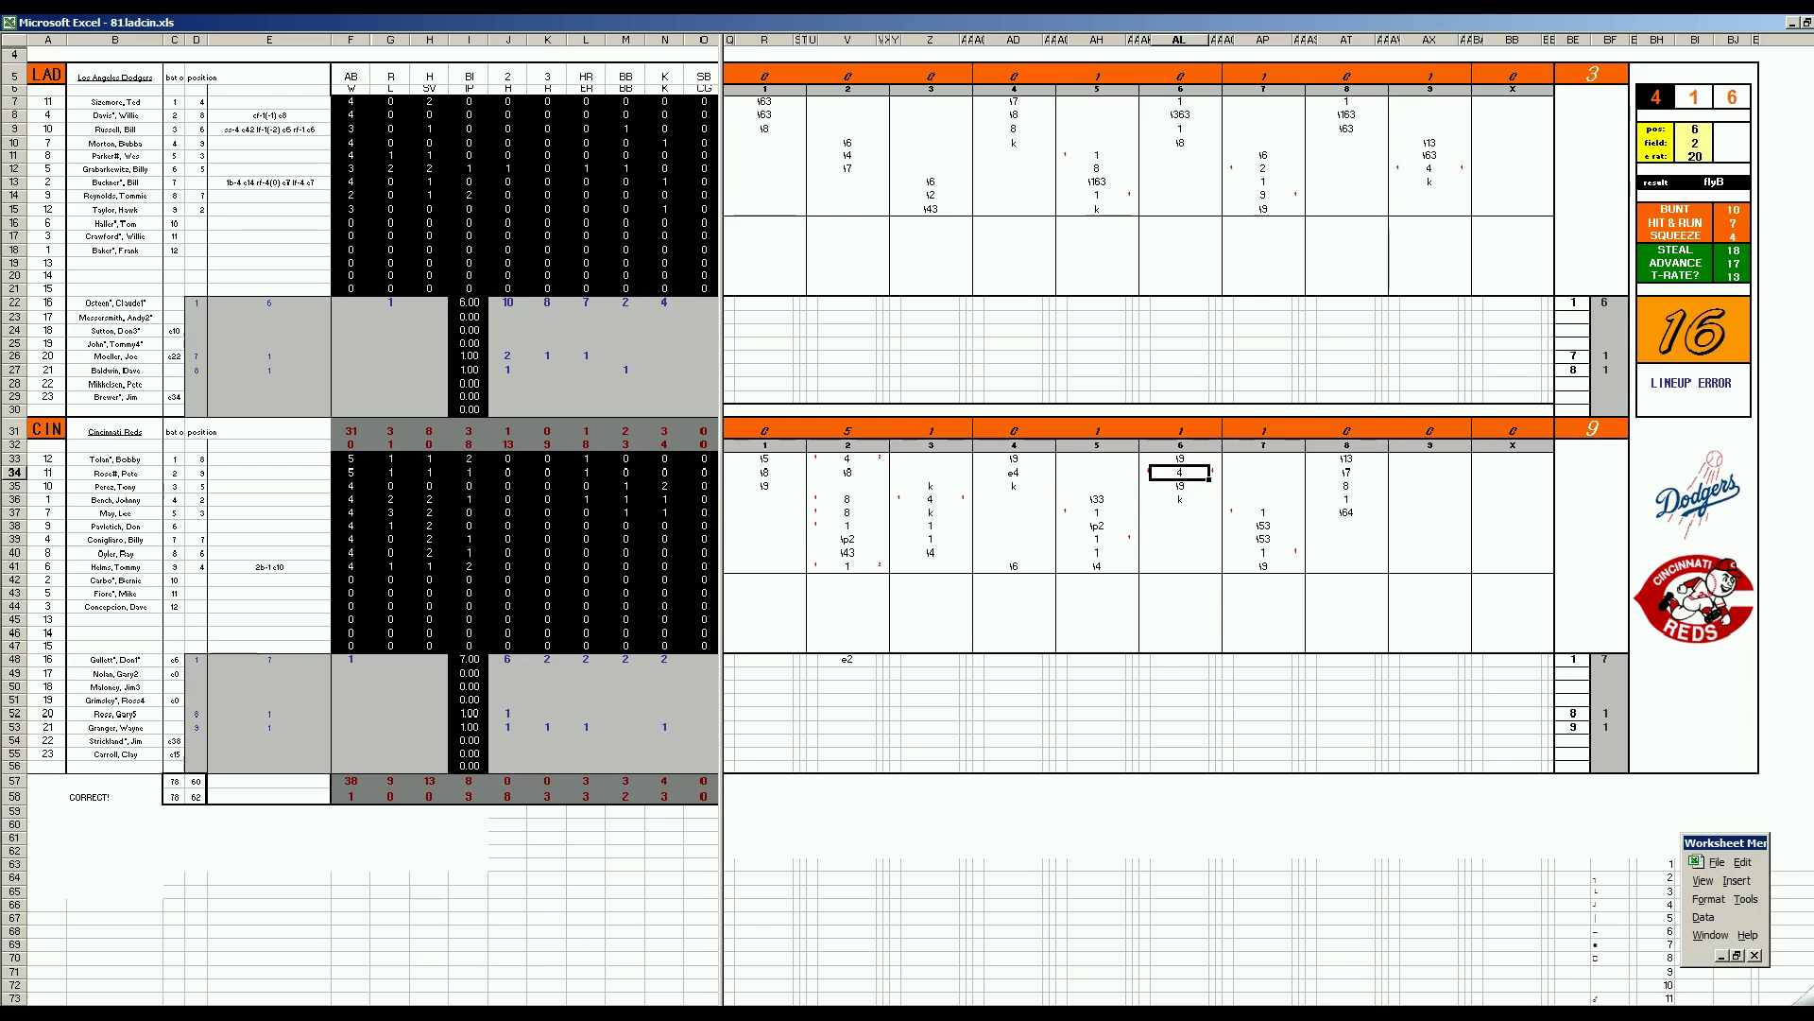
right_click(387, 1013)
left_click(337, 997)
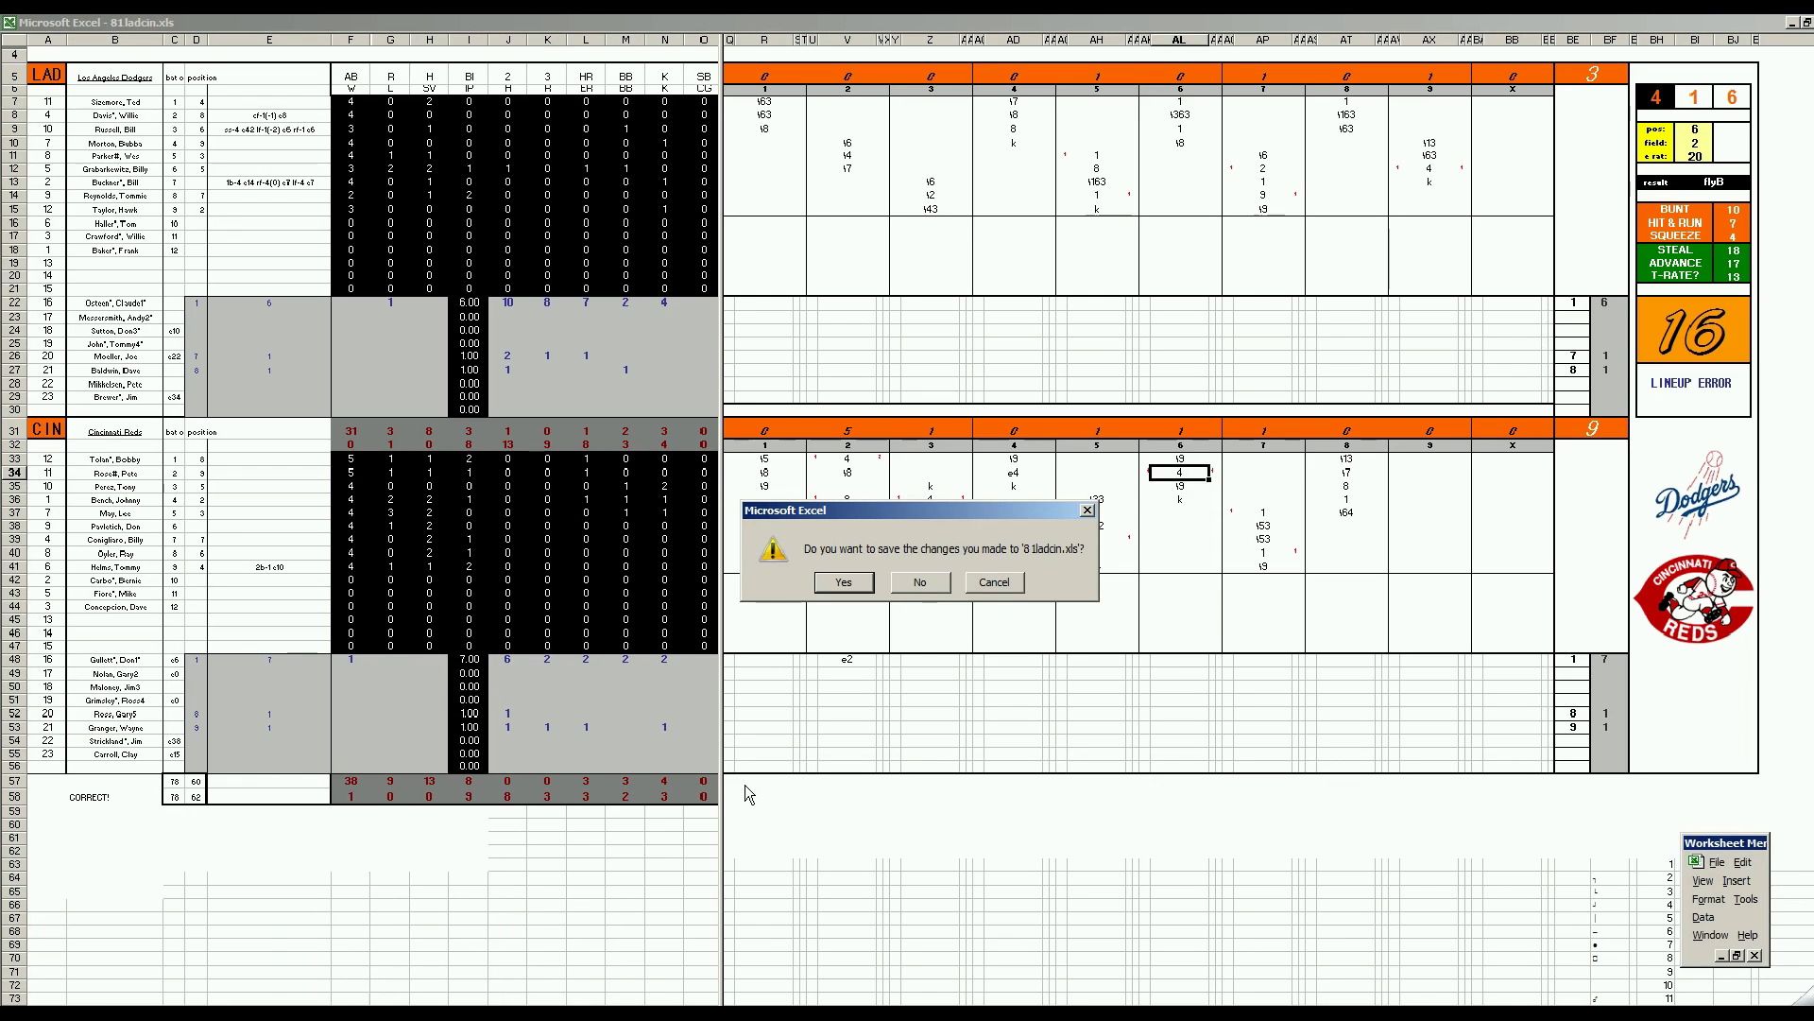
- Discard changes to 81ladcin.xls, switch to 82ladcin.xls, and enter 4 in cell AL37
left_click(919, 588)
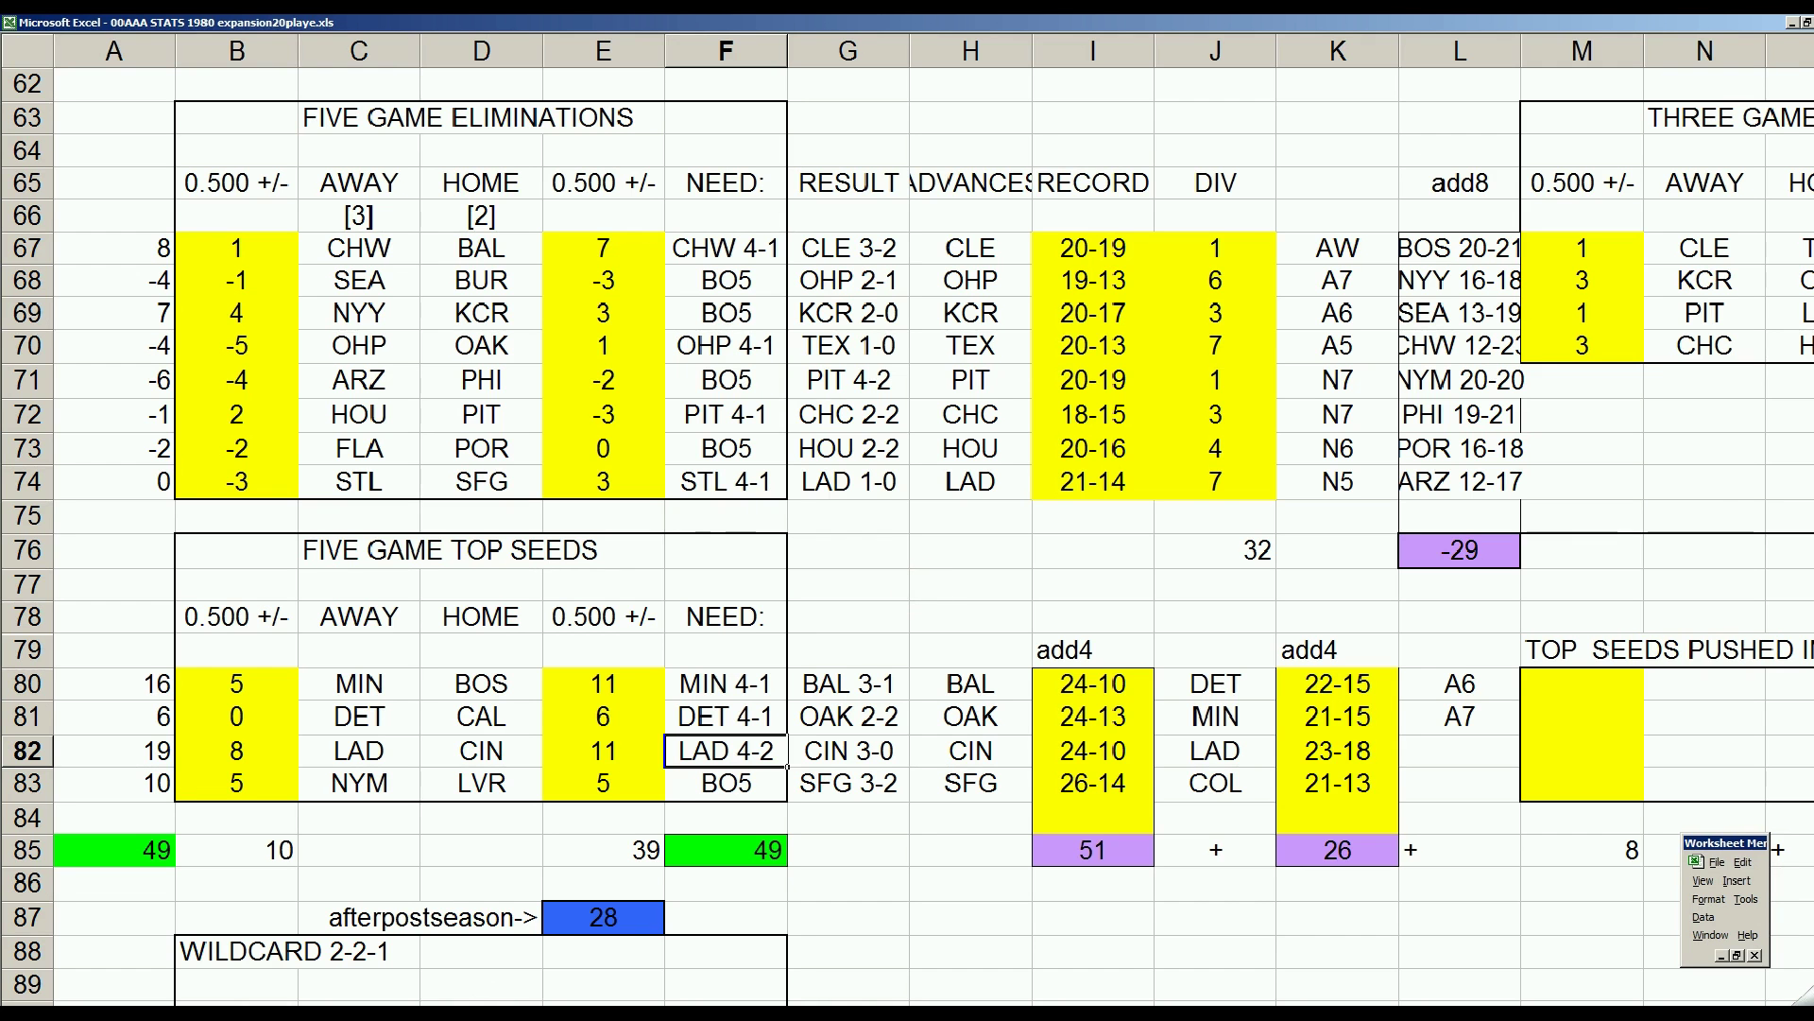
key("ctrl+F6")
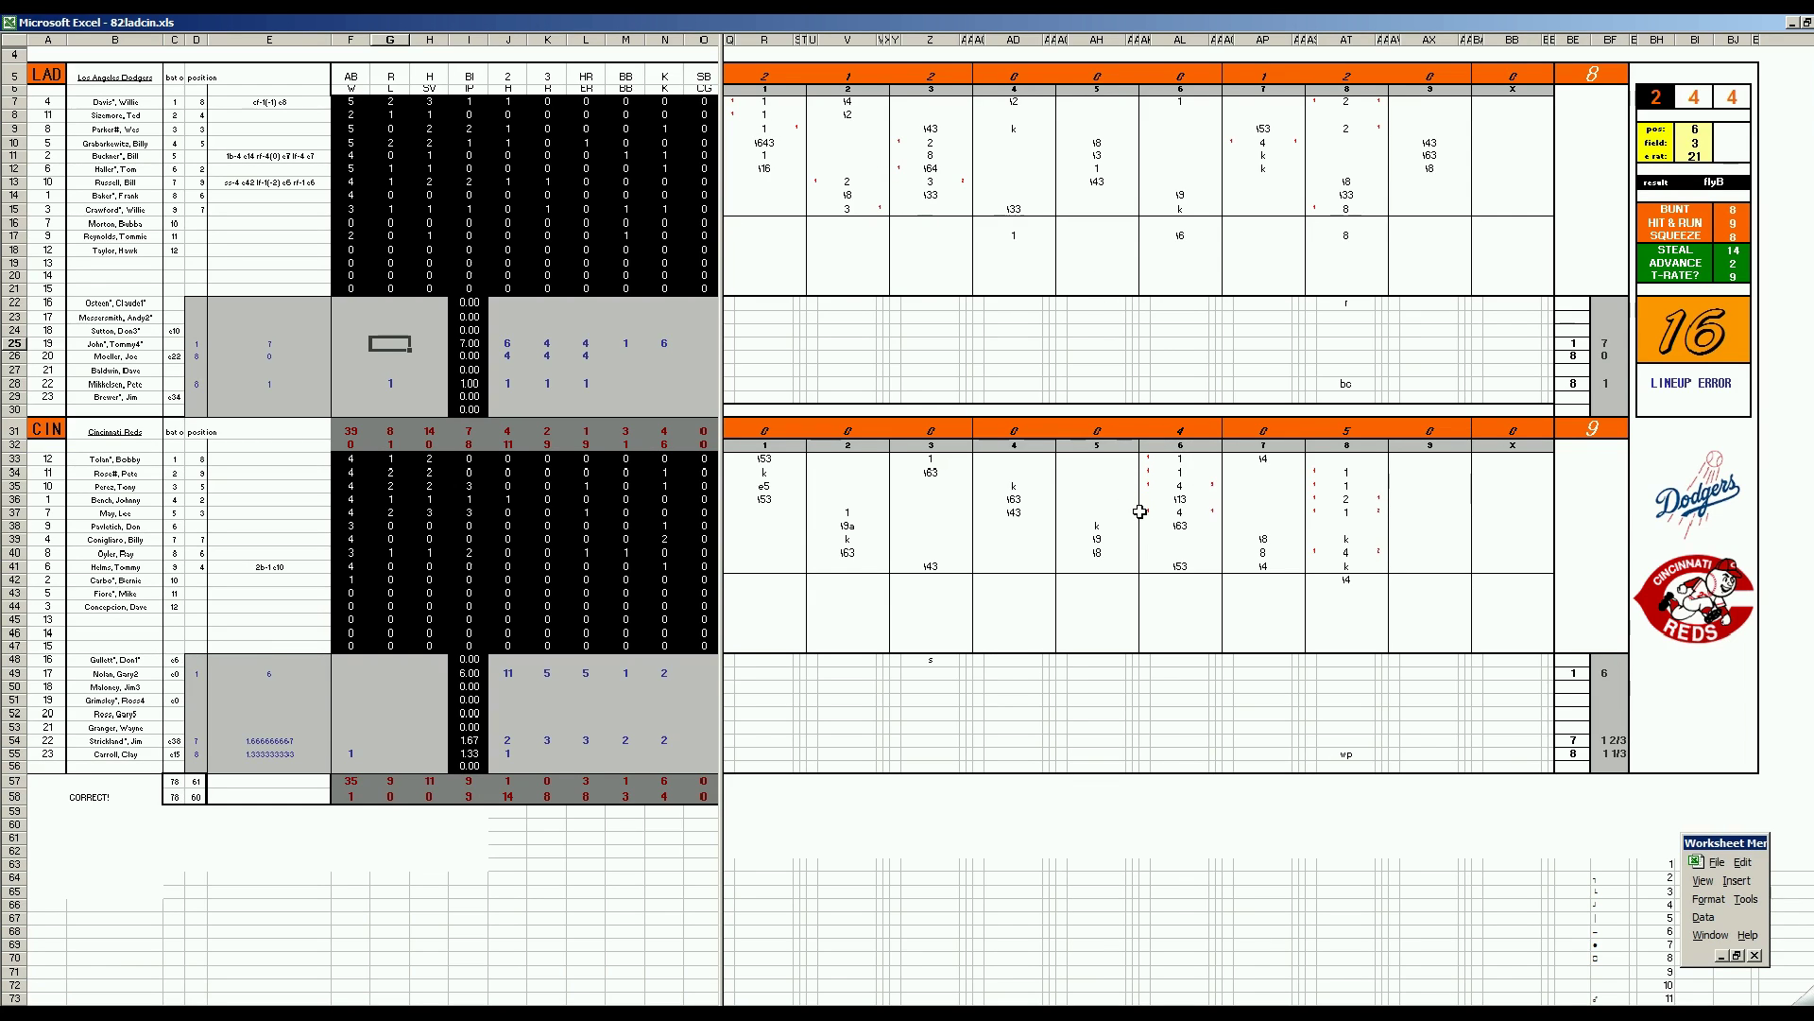
left_click(1190, 485)
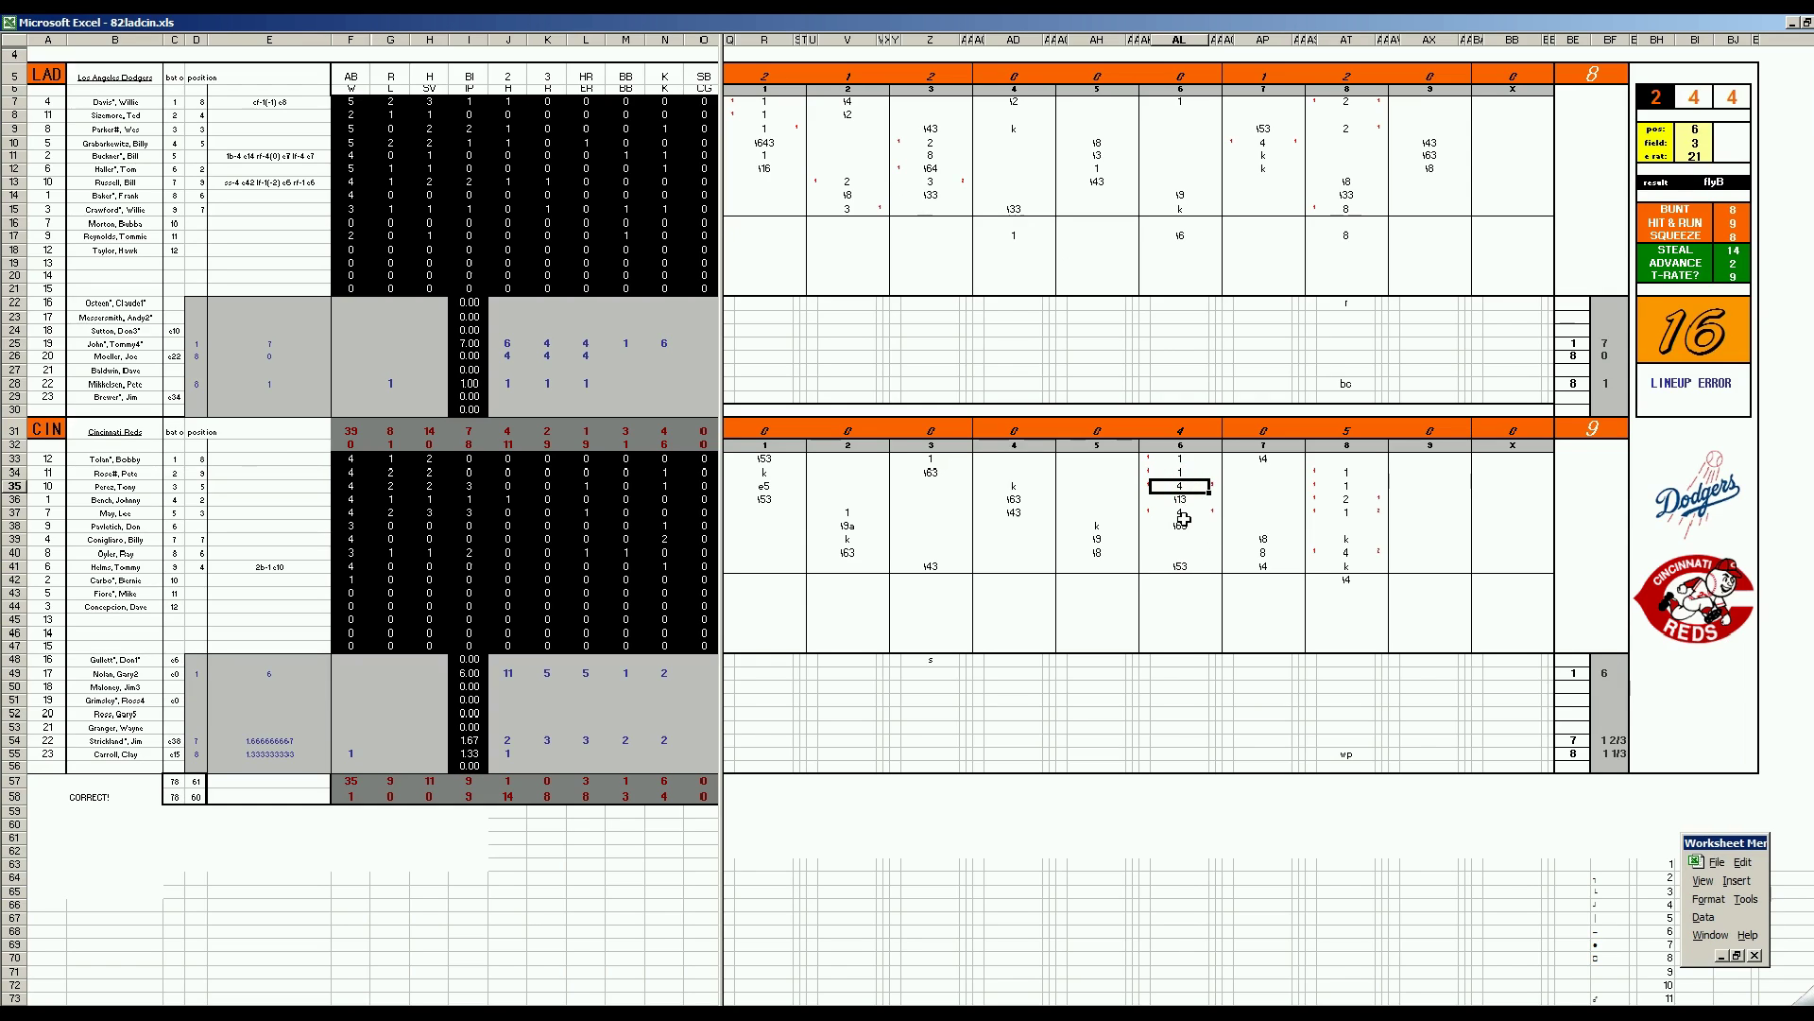
left_click(1184, 514)
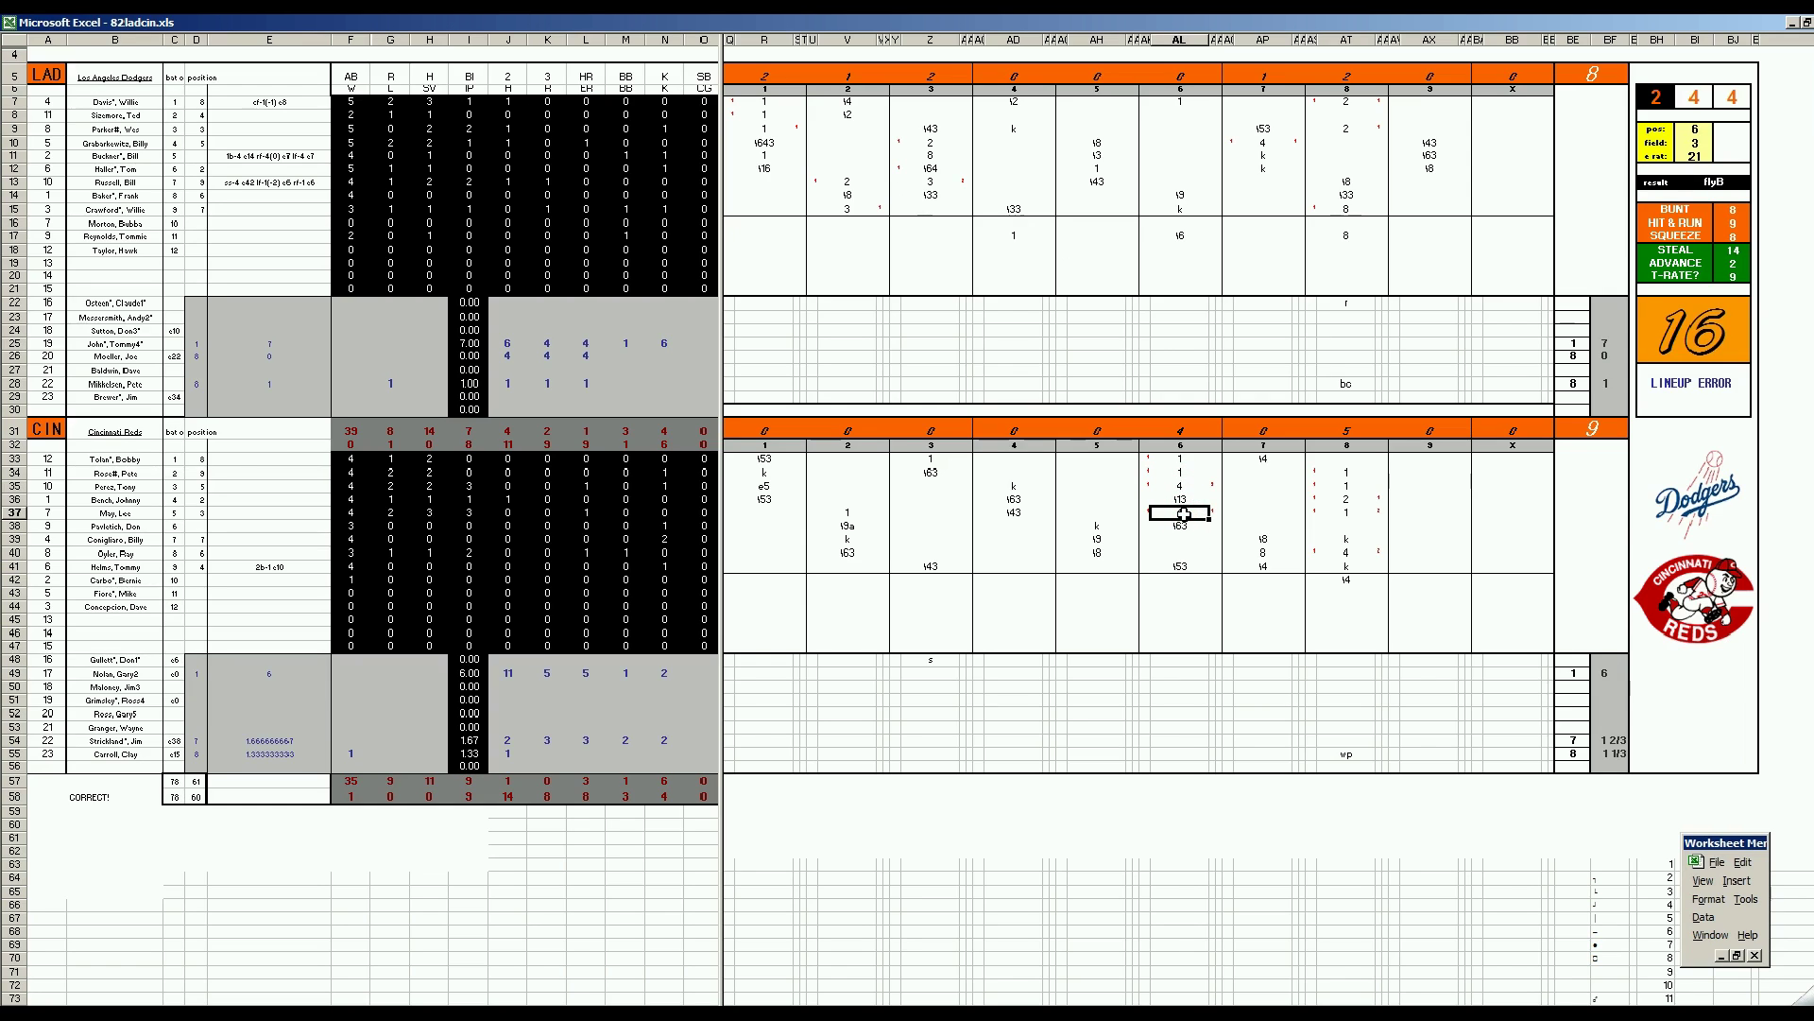
type("4")
- Check the entries in AP10 and the Reds' cells AT34 through AT36
left_click(1265, 145)
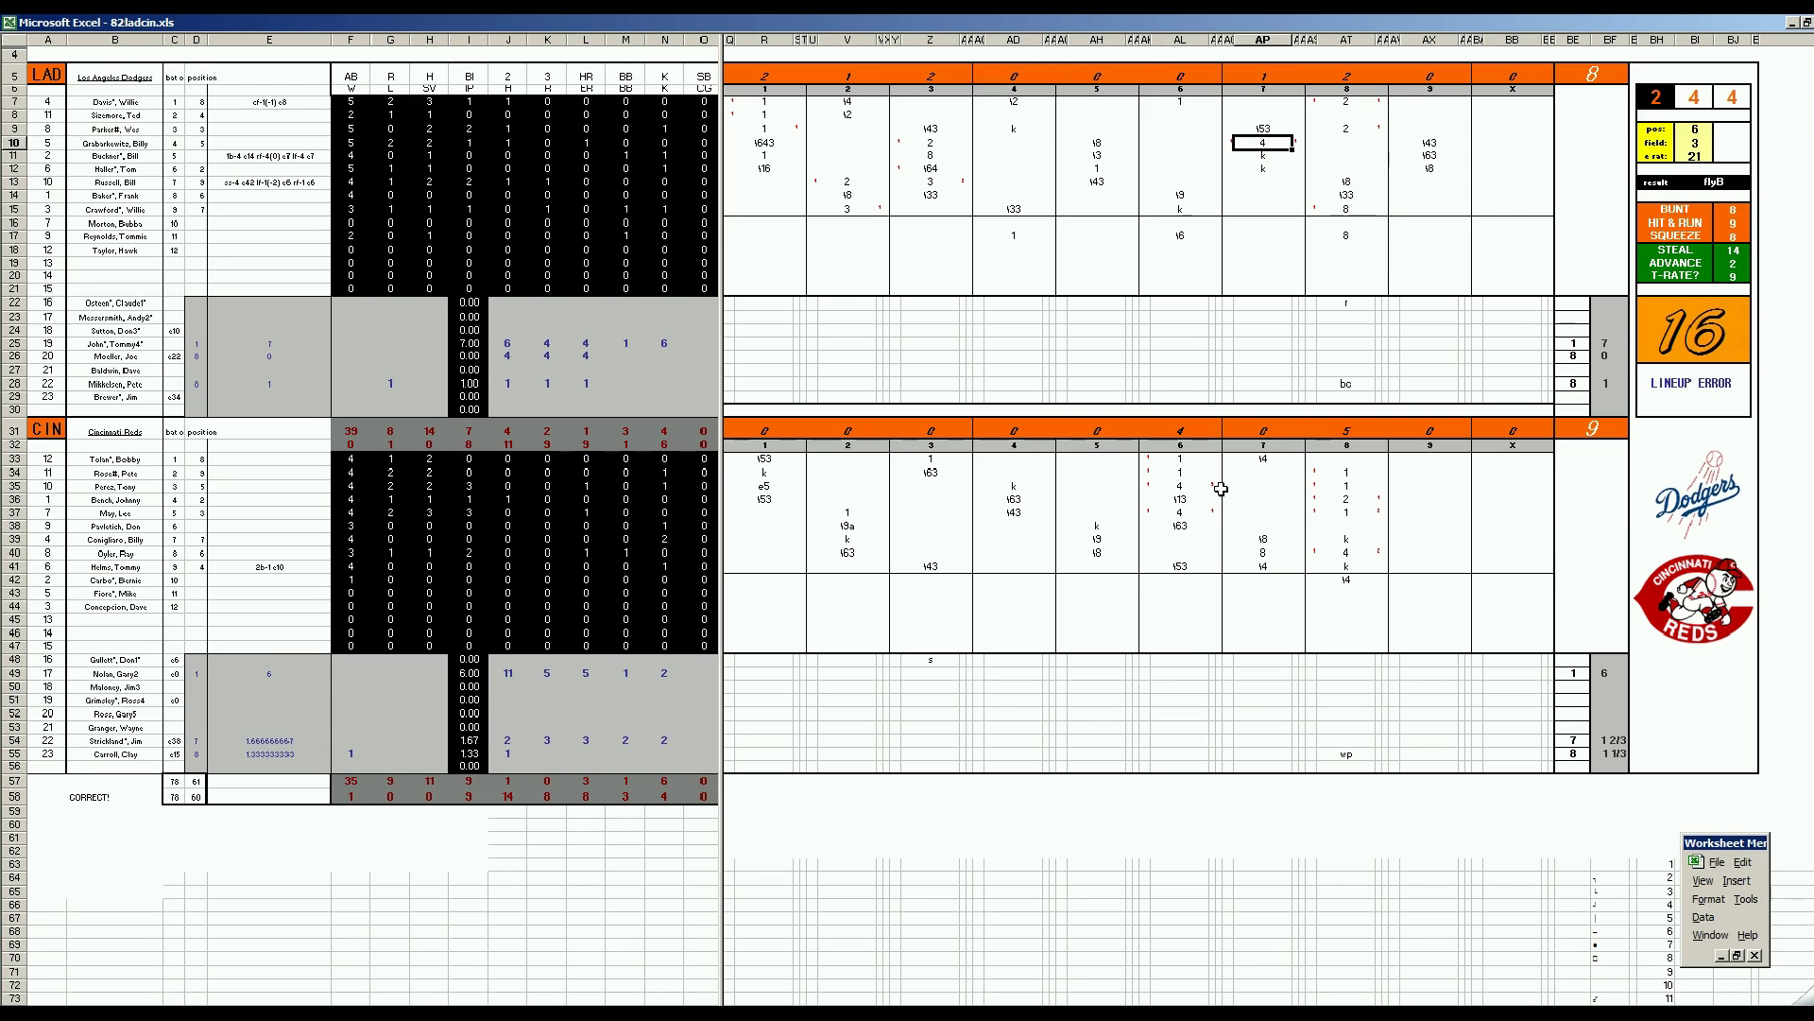
left_click(1350, 473)
left_click(1349, 486)
left_click(1349, 499)
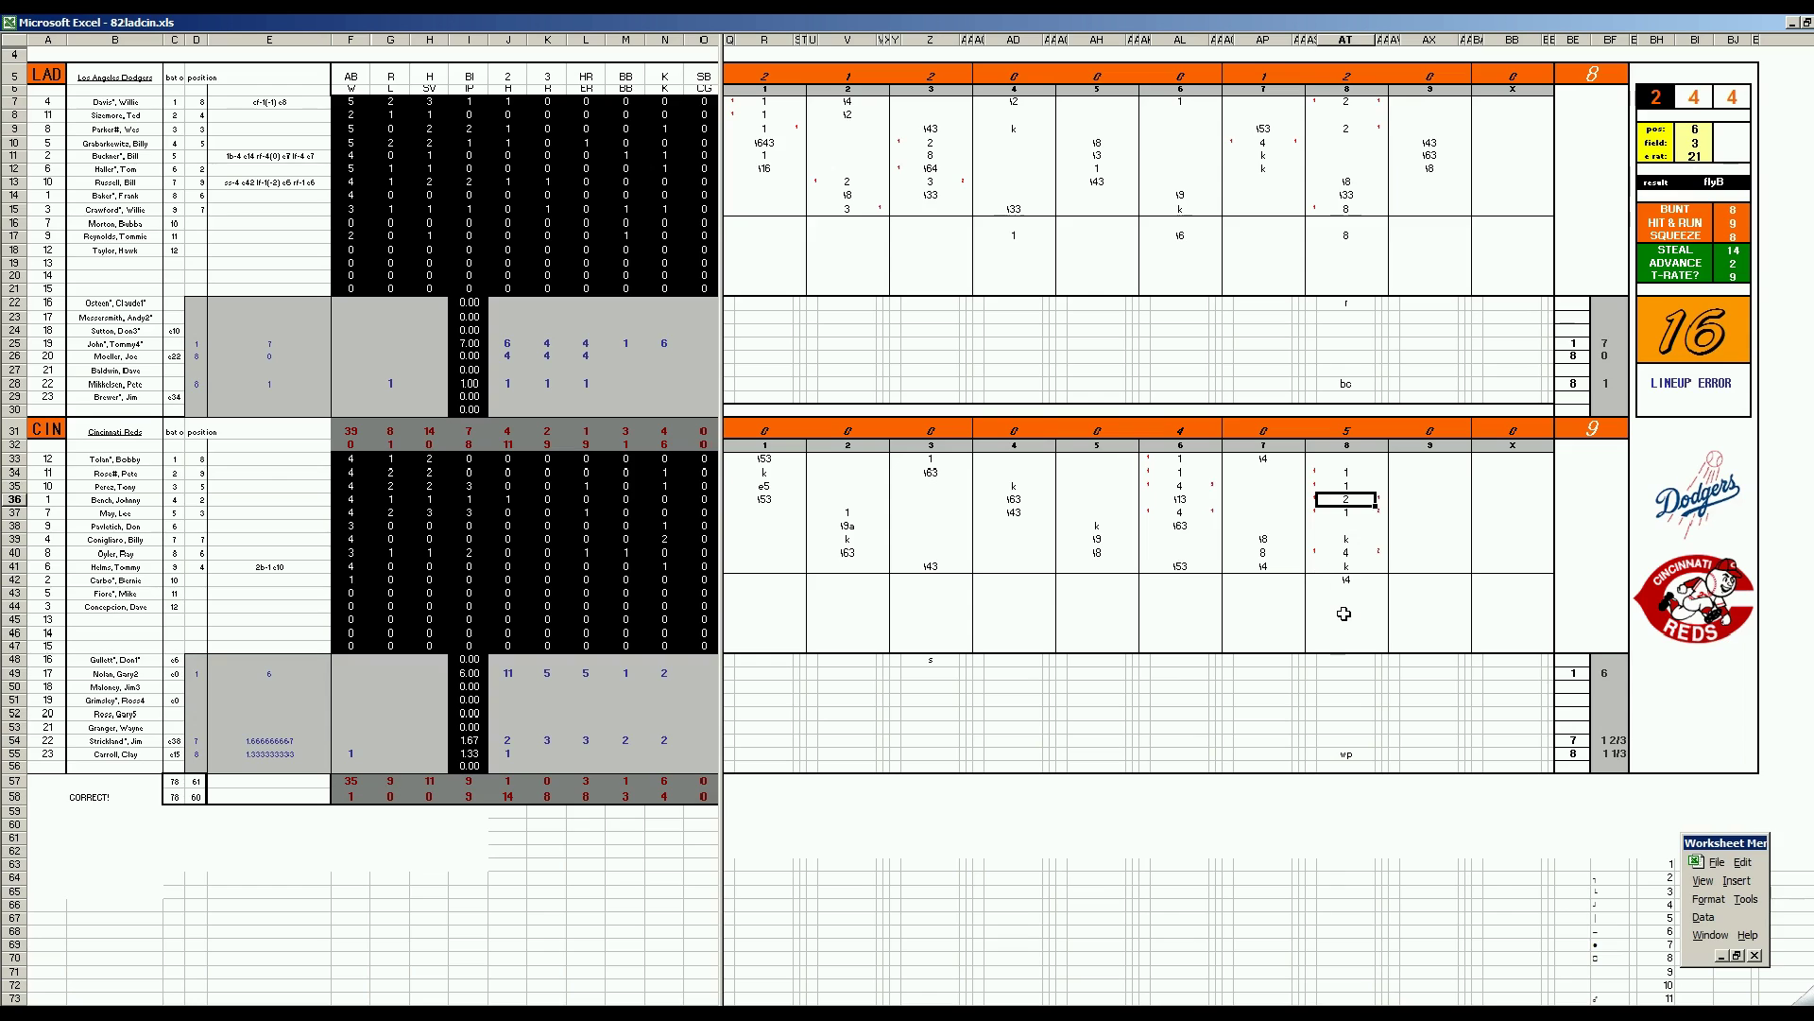
- Check cells AT40, AX10 and AX12, then switch to the 83ladcin.xls scoresheet
left_click(1347, 555)
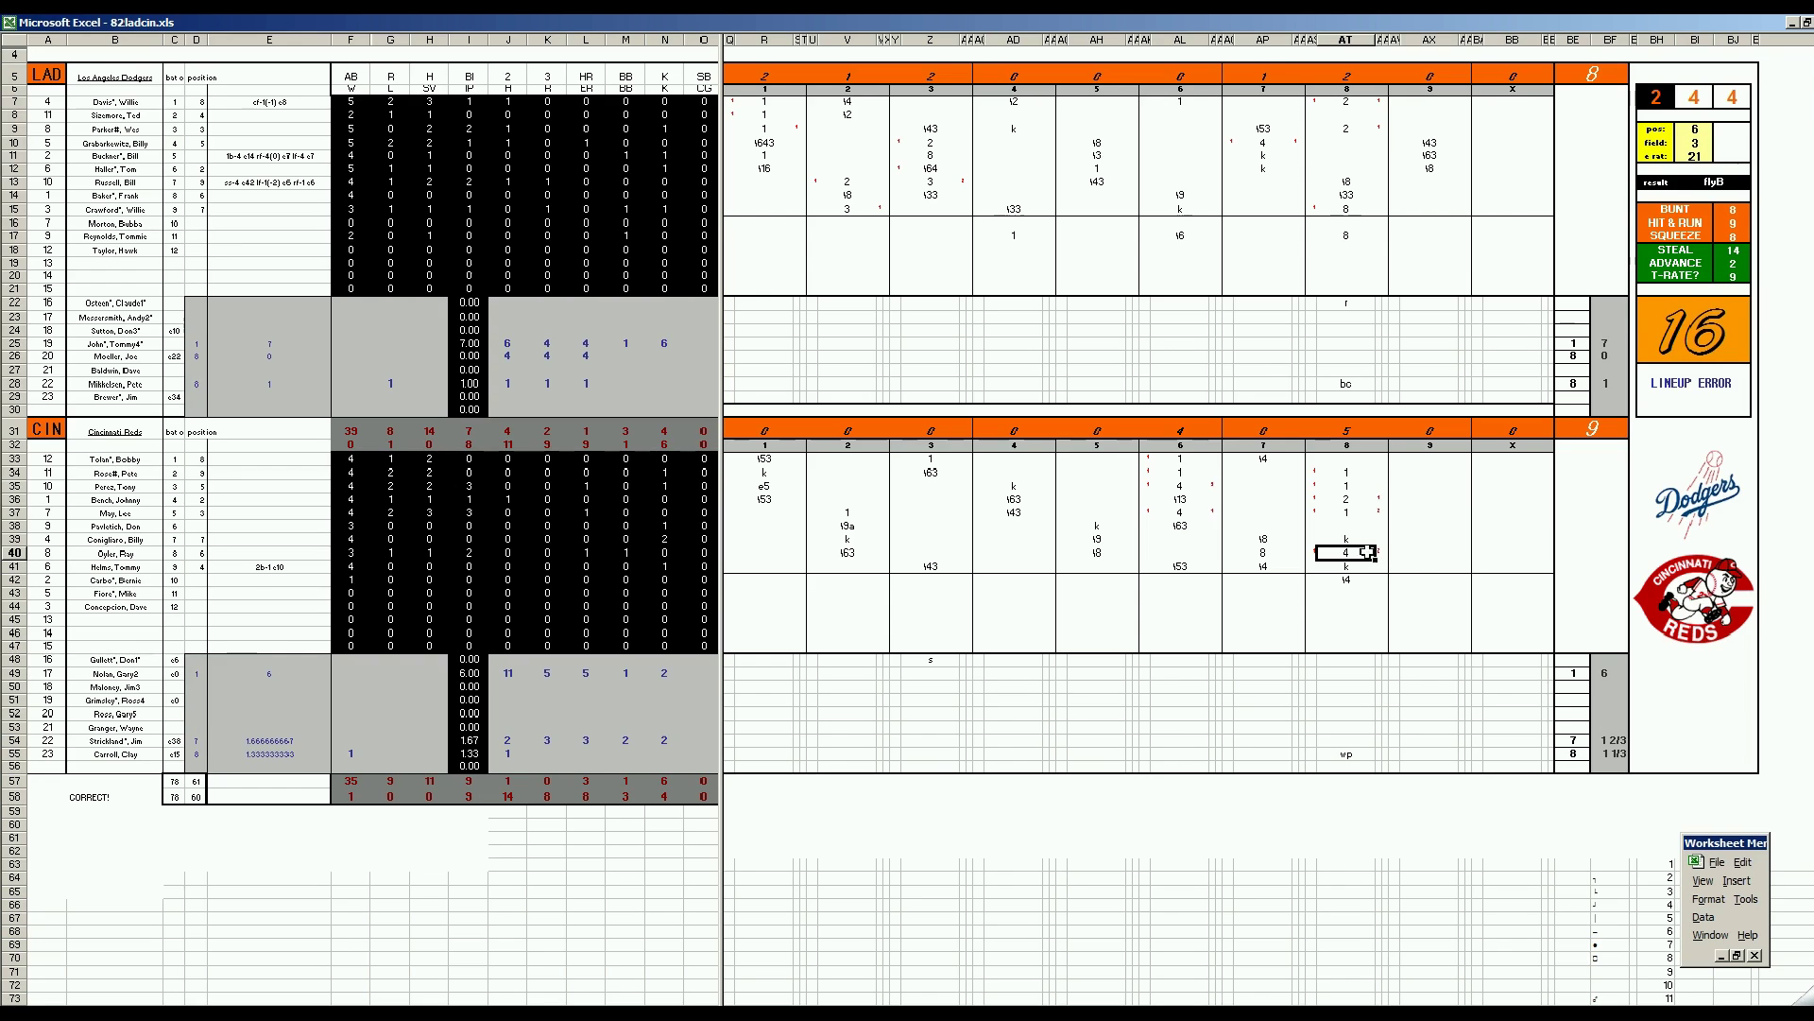
left_click(1435, 139)
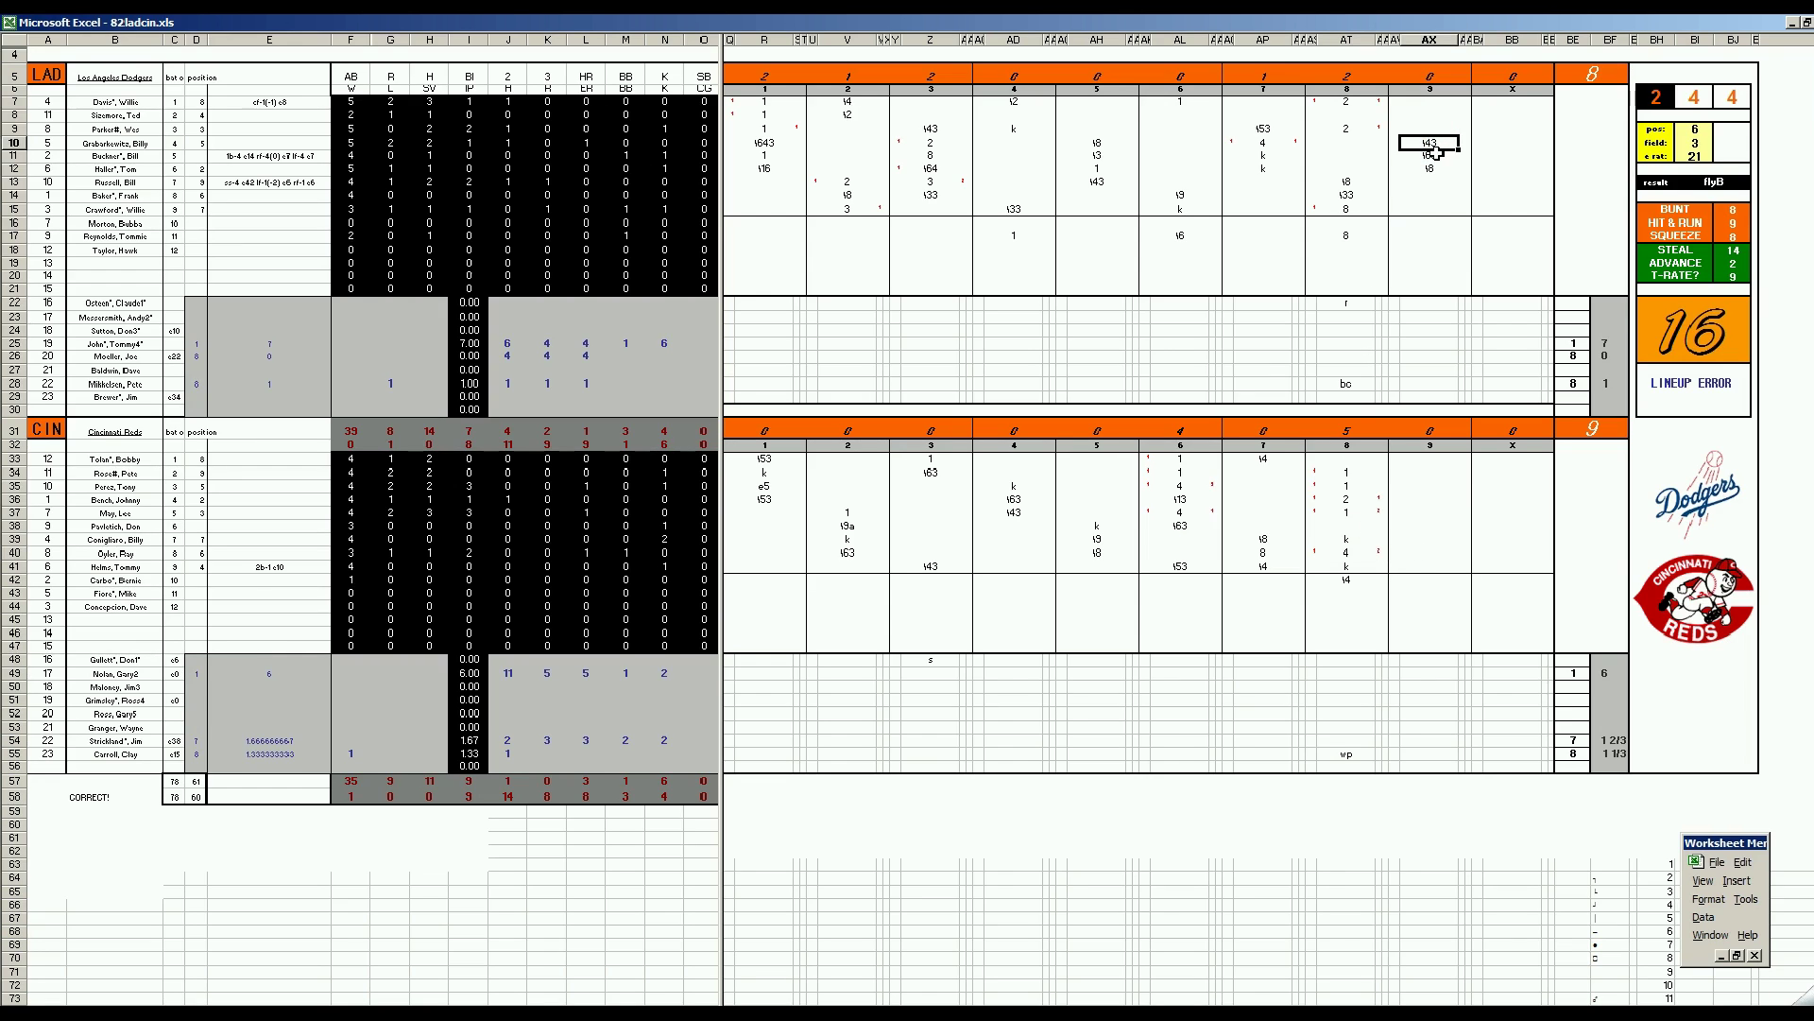
left_click(1433, 168)
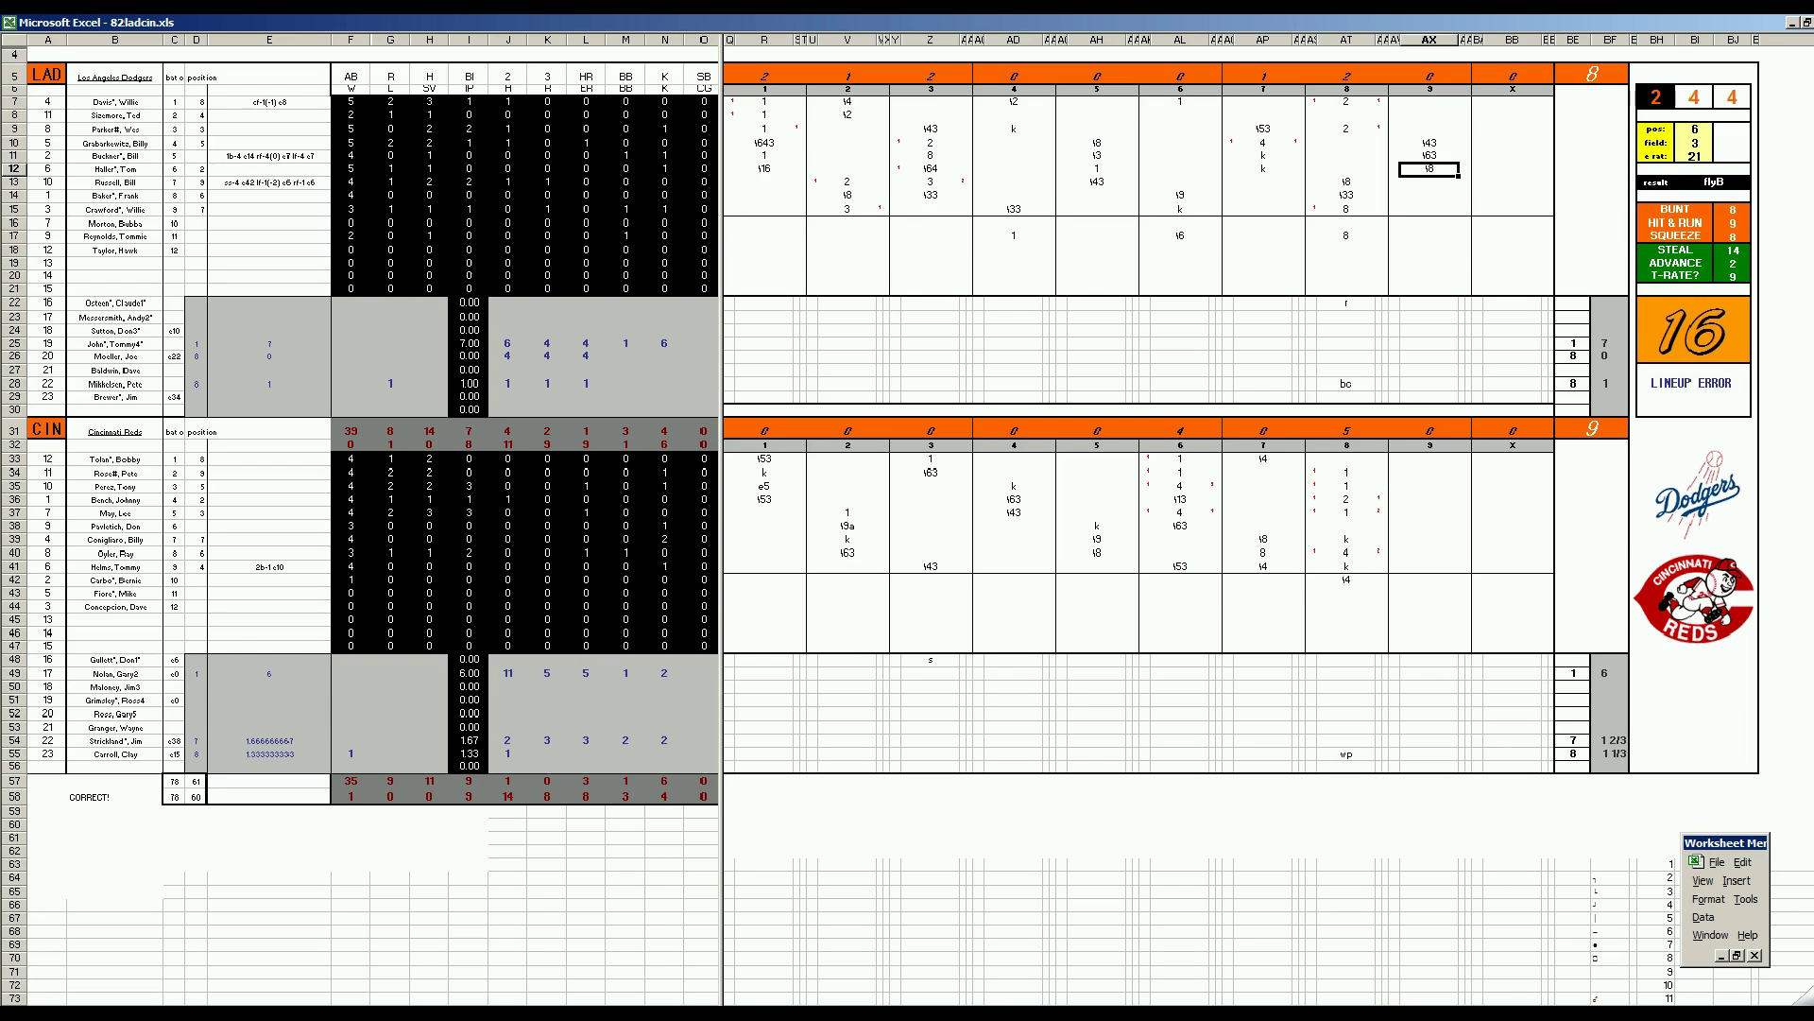
key("ctrl+F6")
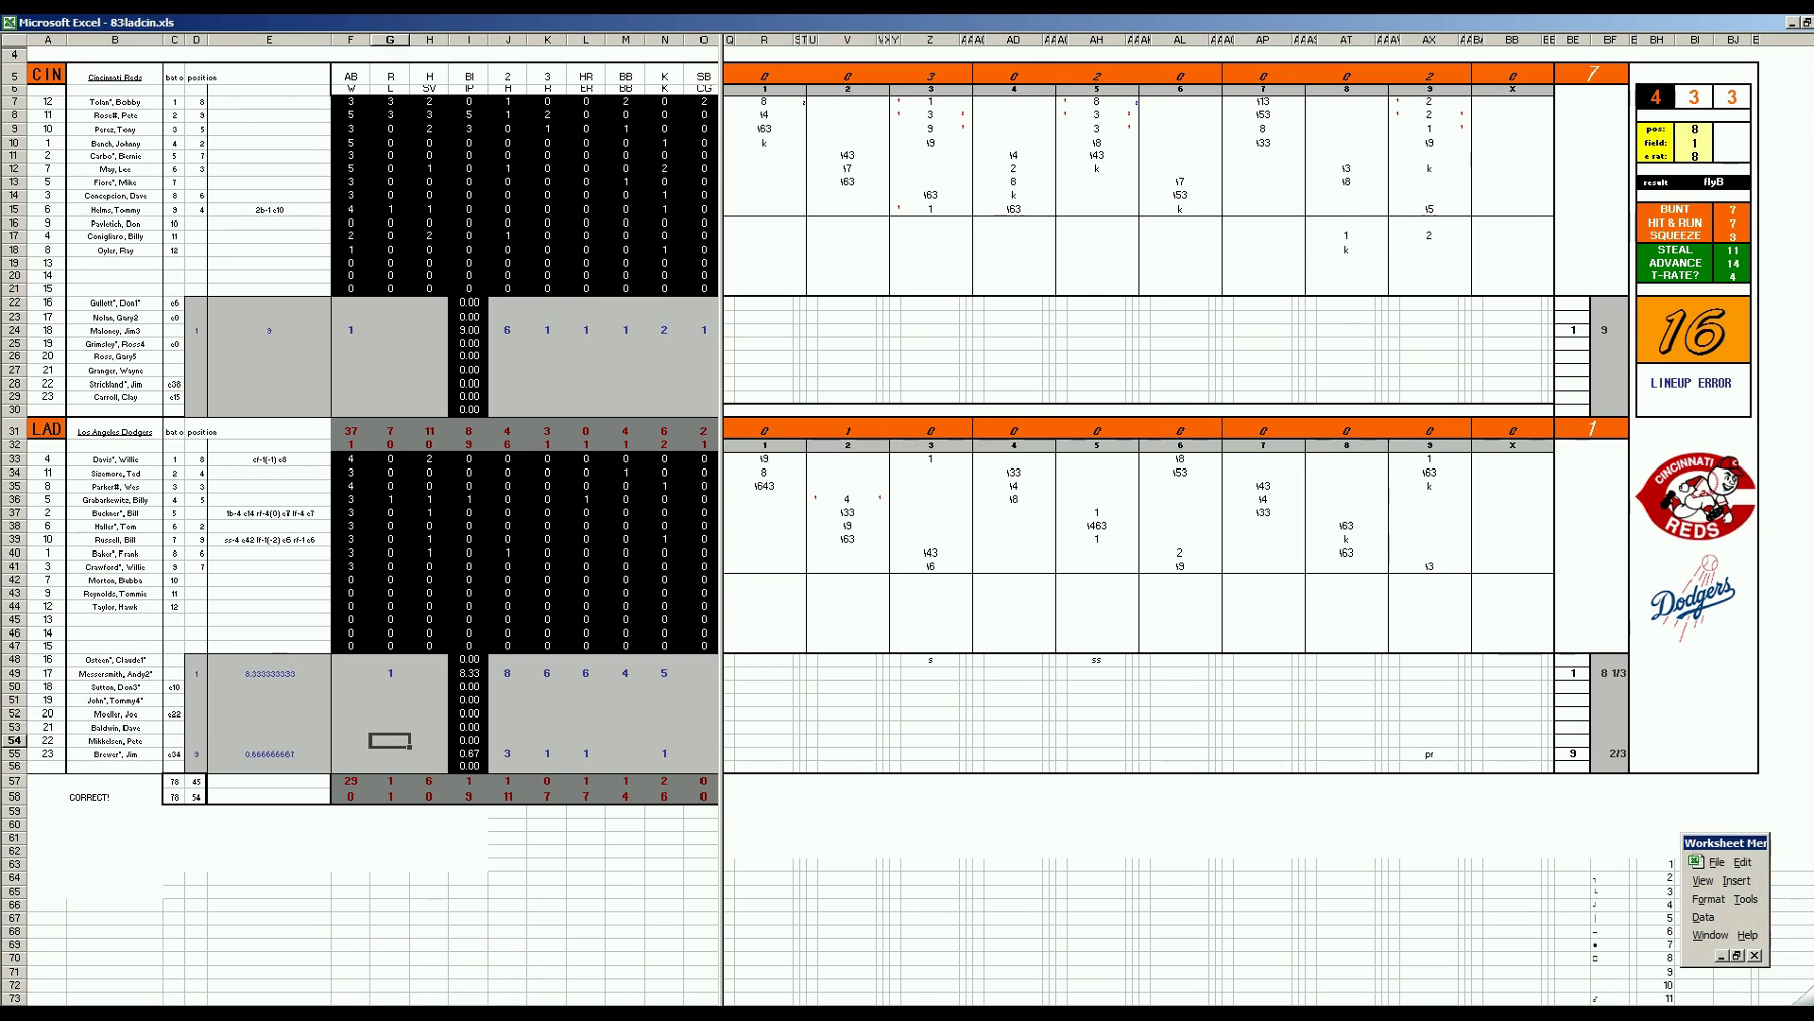
- Enter 3 in cell Z8 of the Reds' grid, check later innings, then return to the 1980 workbook
left_click(933, 112)
type("3")
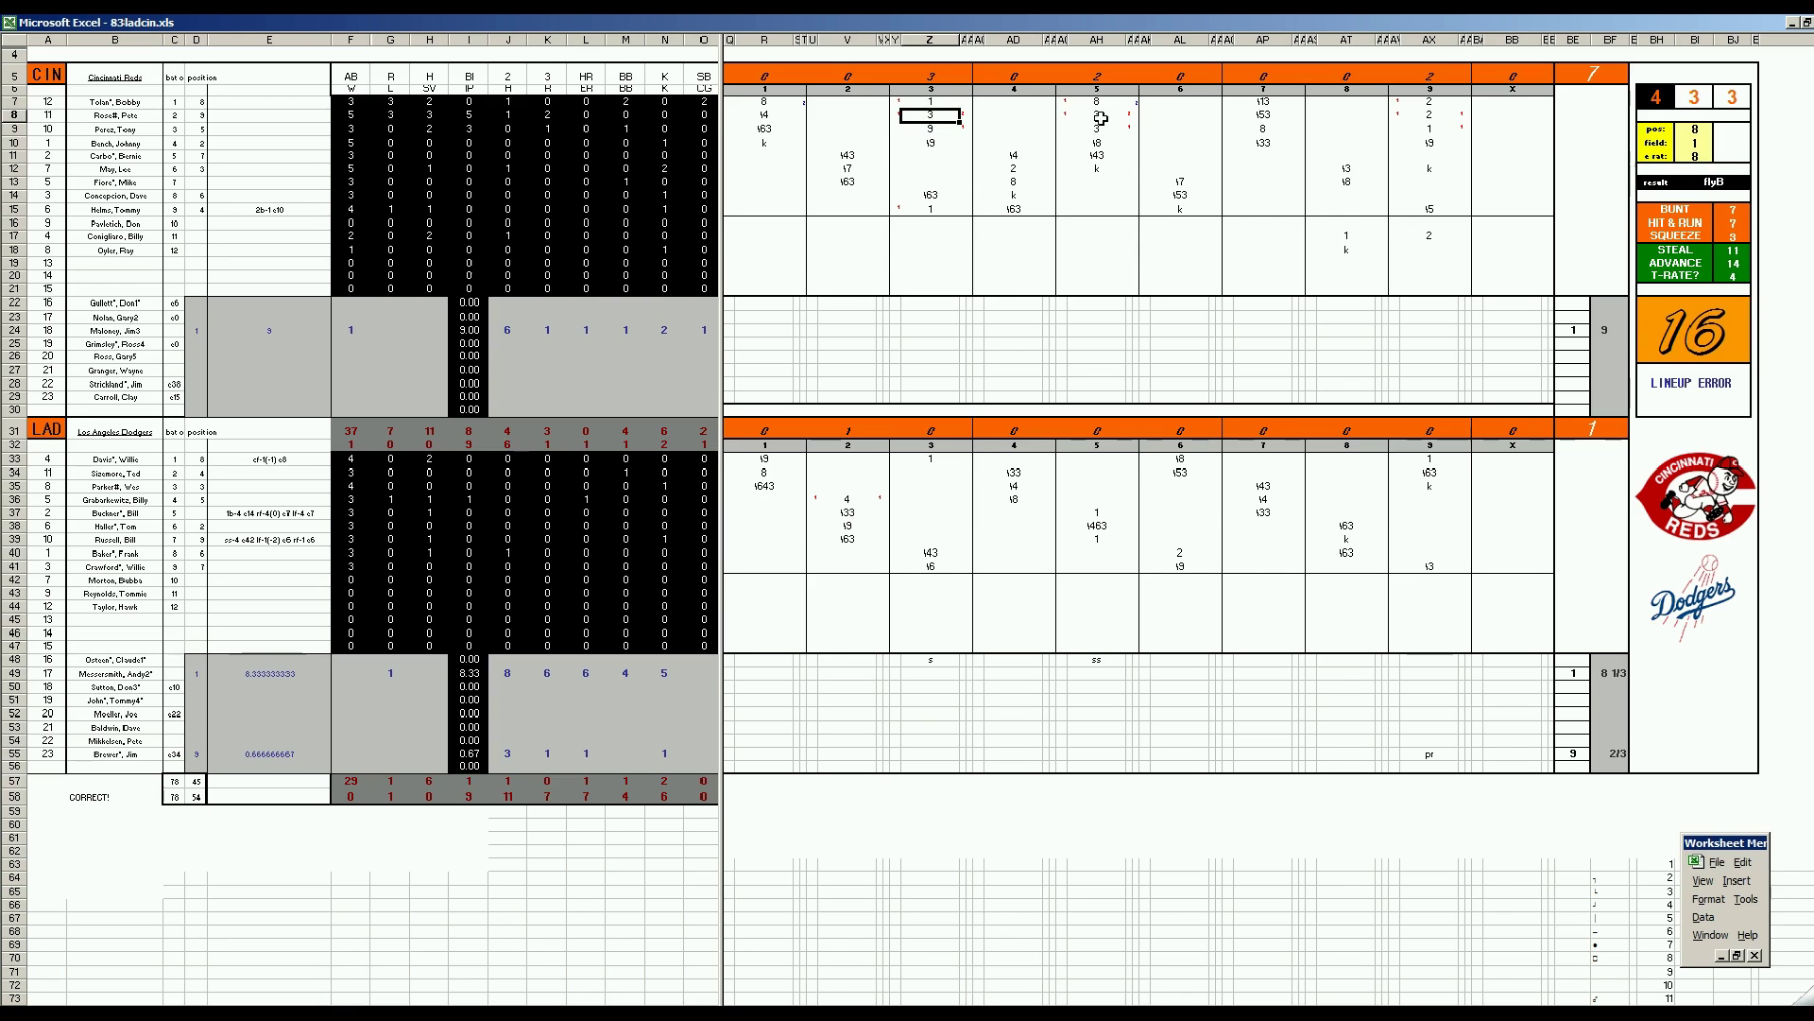
left_click(1104, 117)
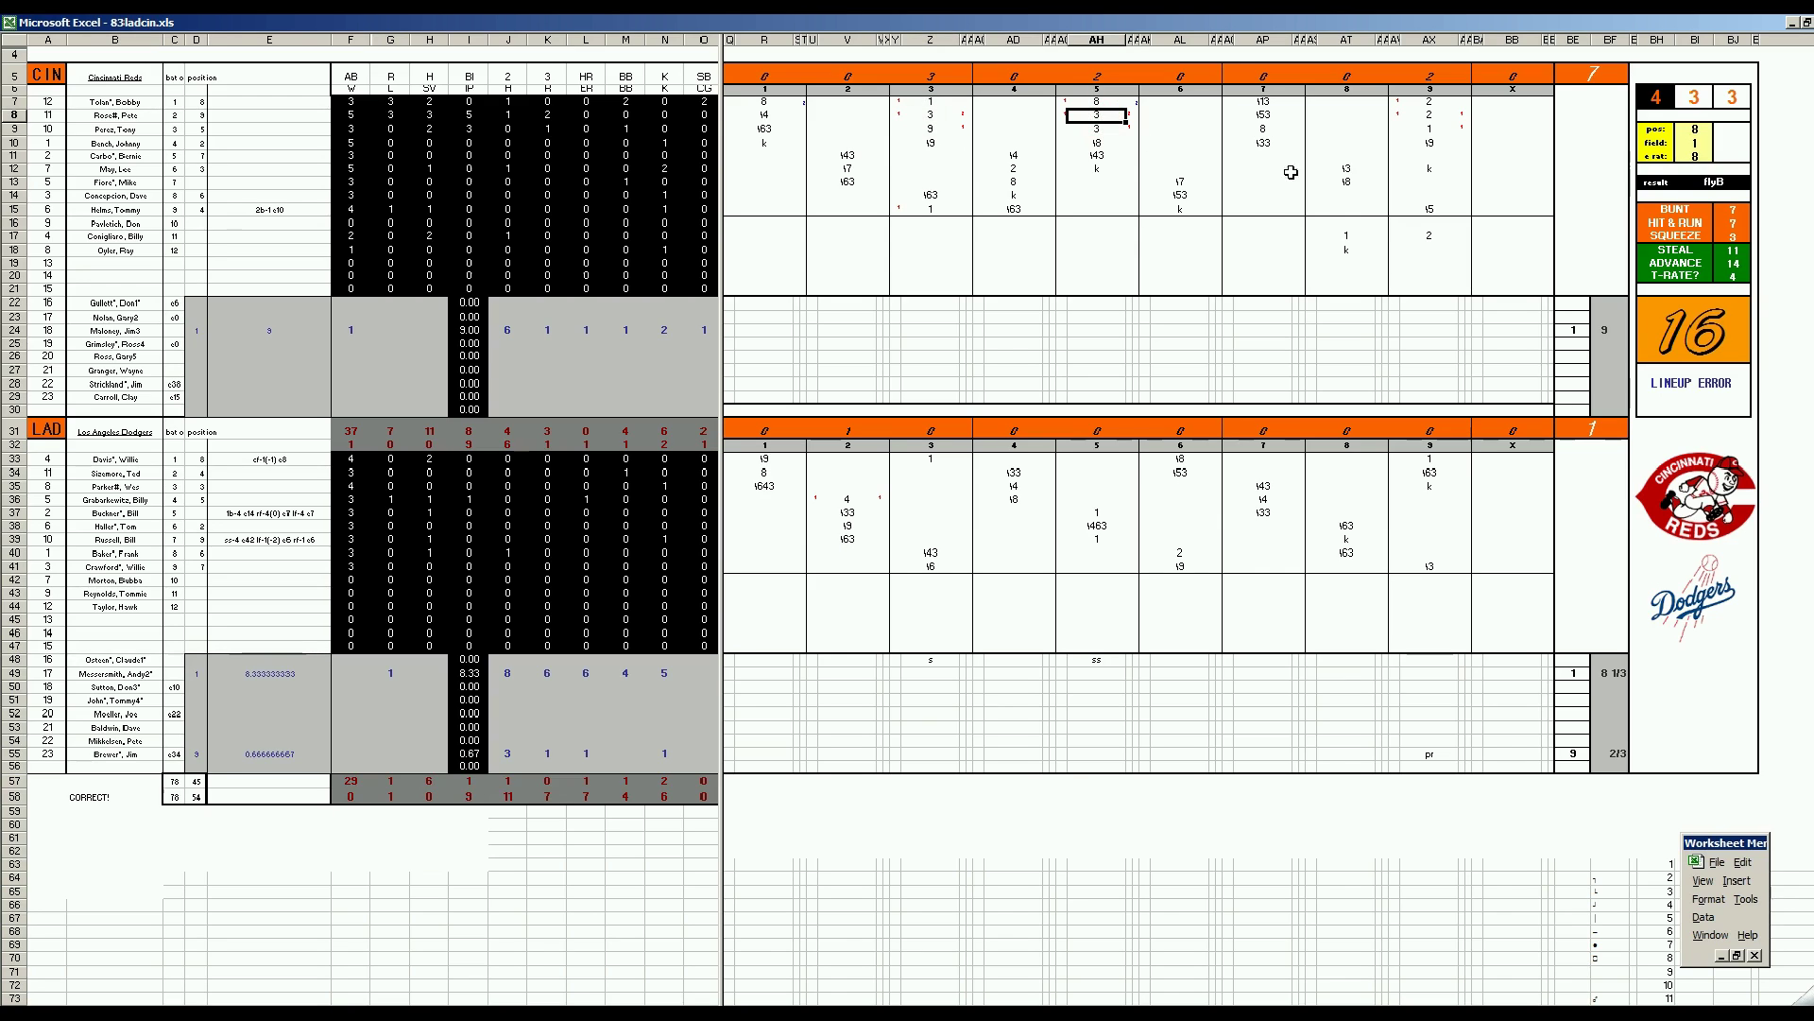
left_click(1433, 117)
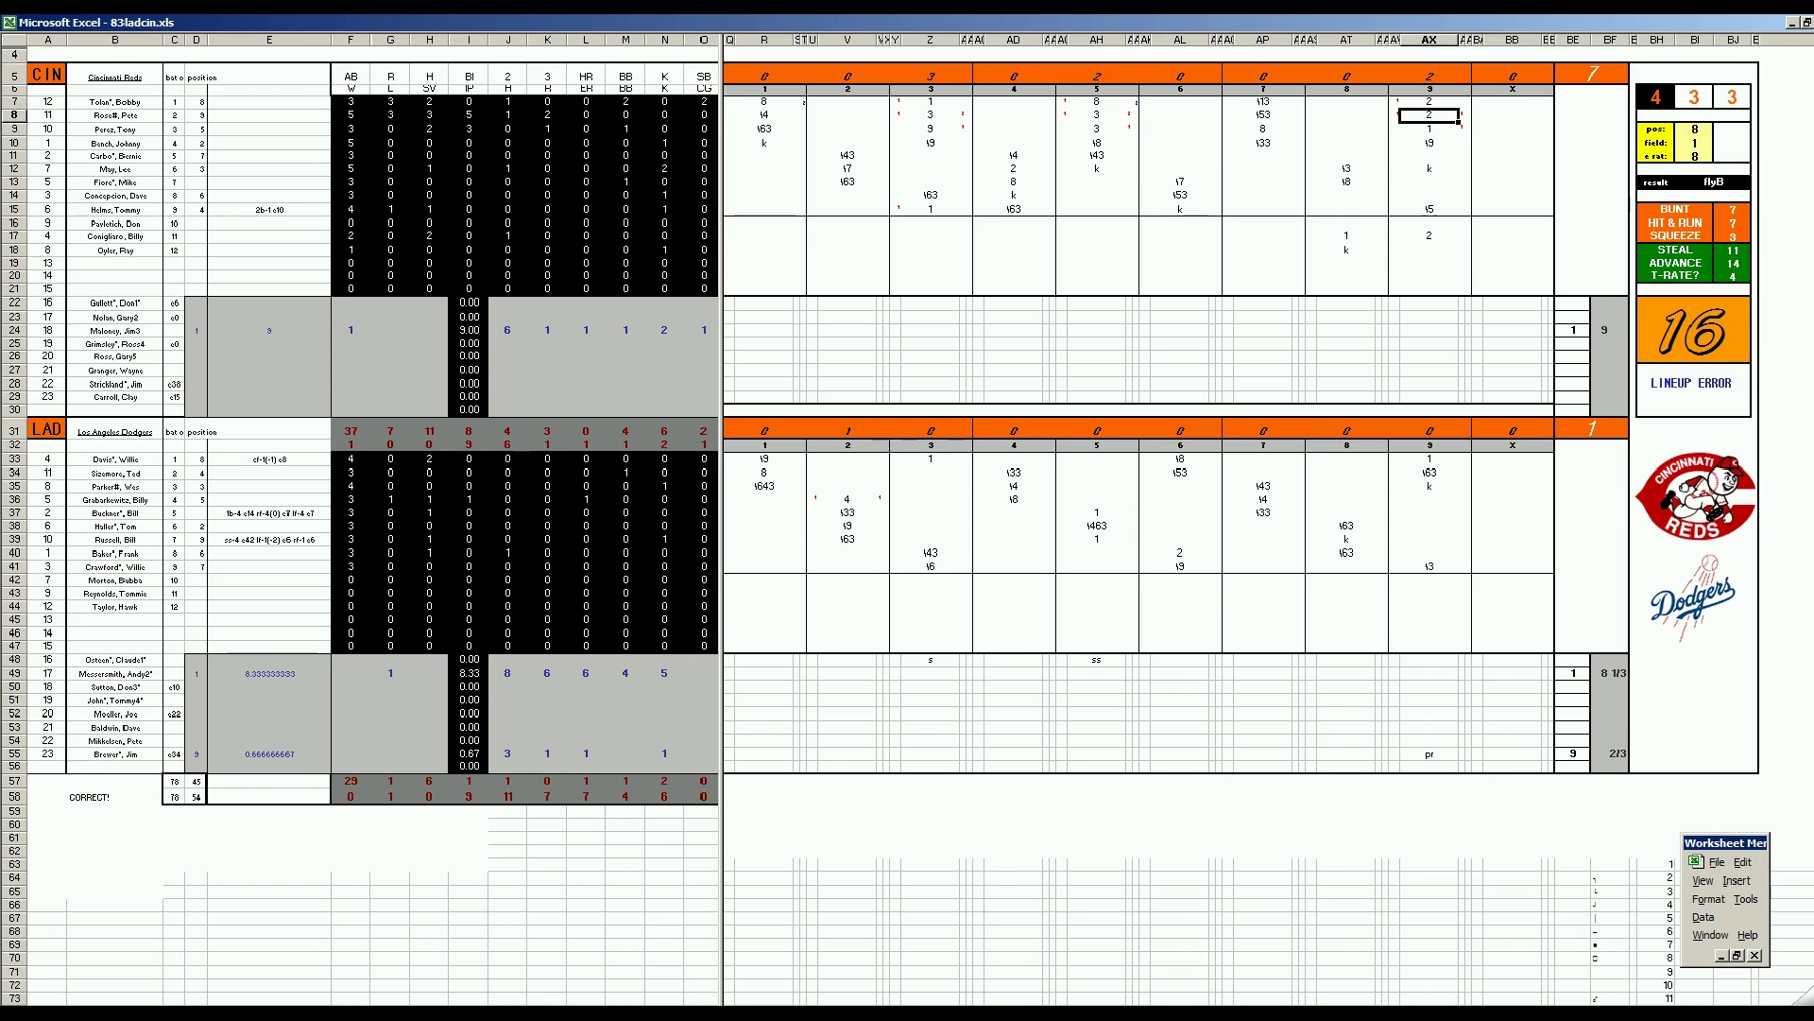
key("ctrl+Tab")
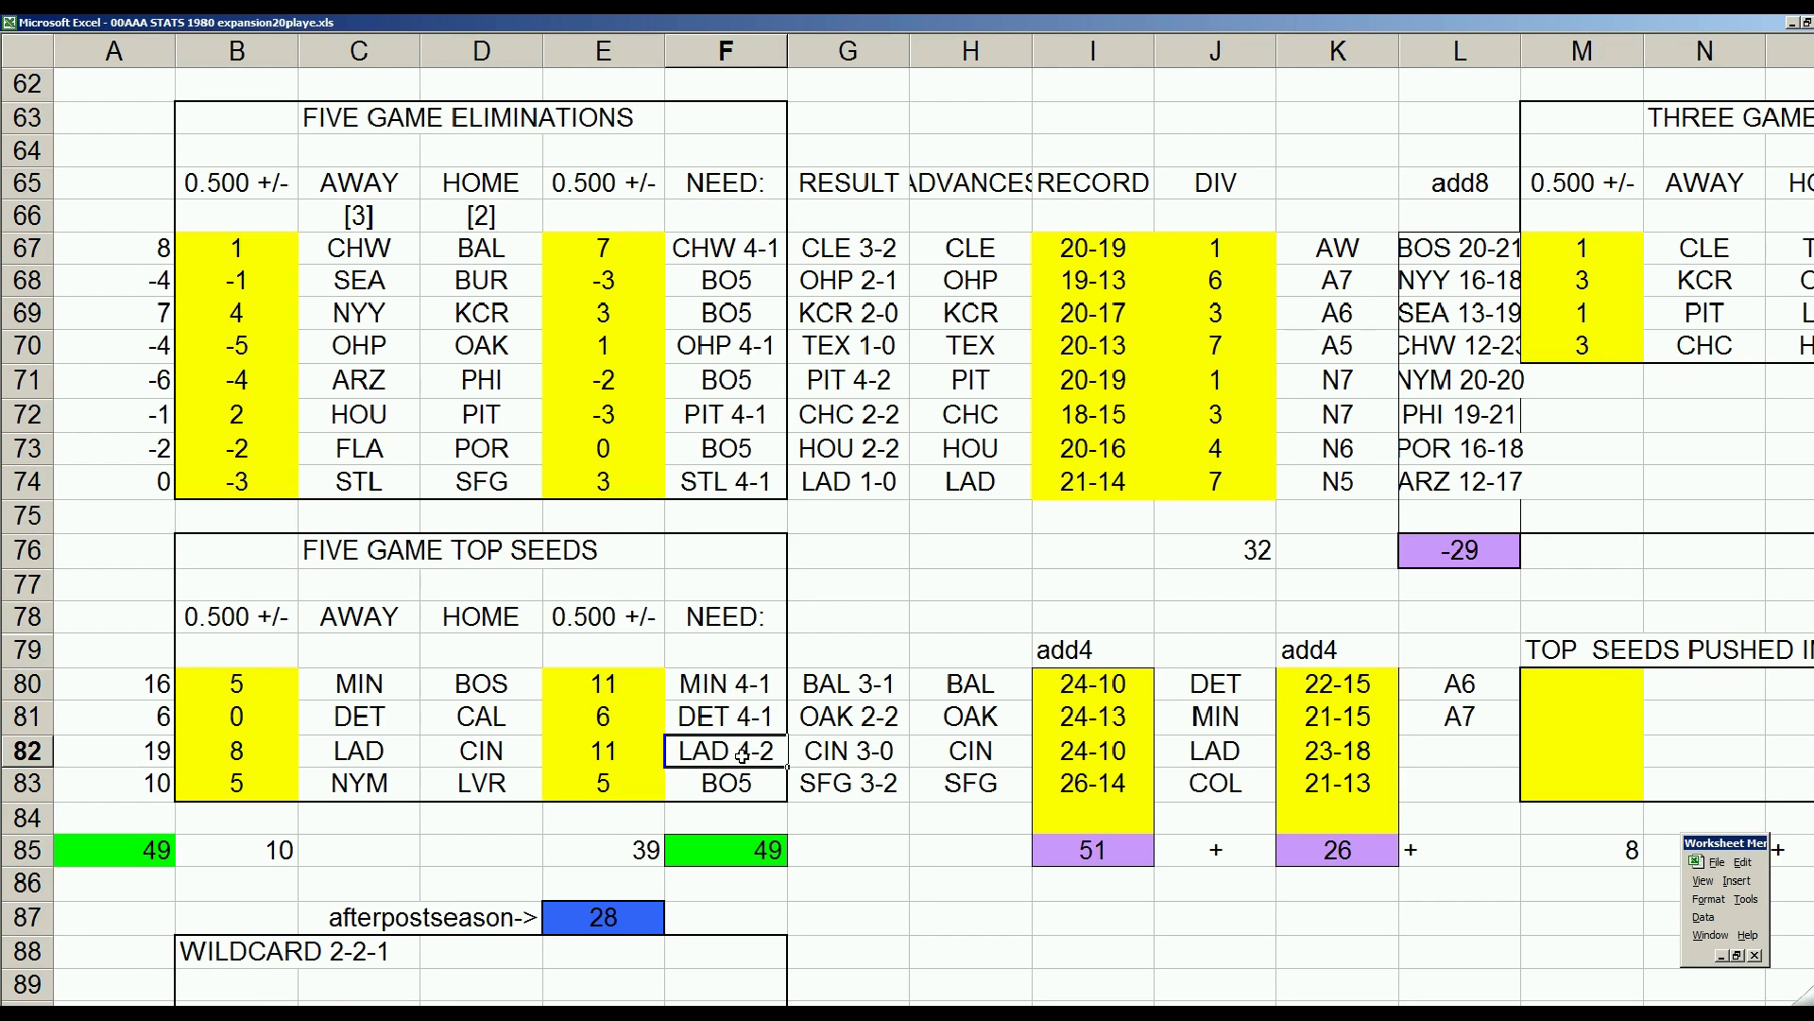
- Move along row 82 from LAD 4-2 past CIN 3-0 to the 24-10 and 23-18 records
key("Right")
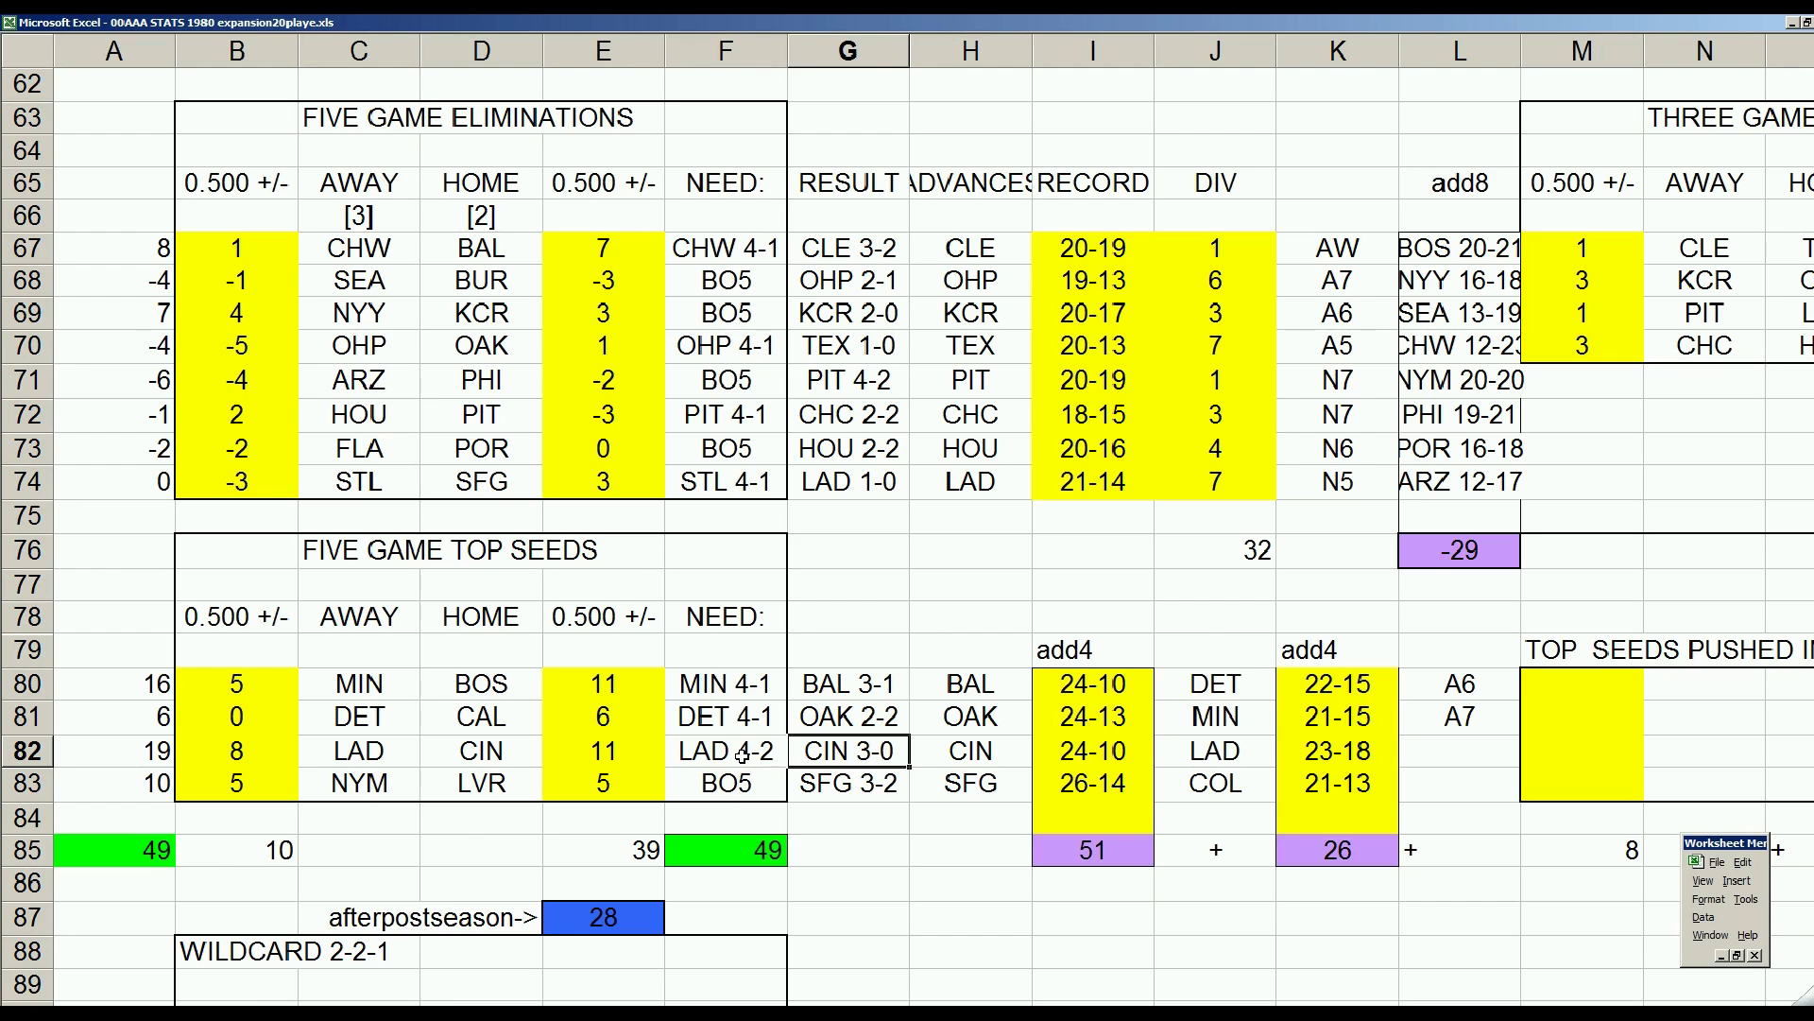
key("Right")
key("Right")
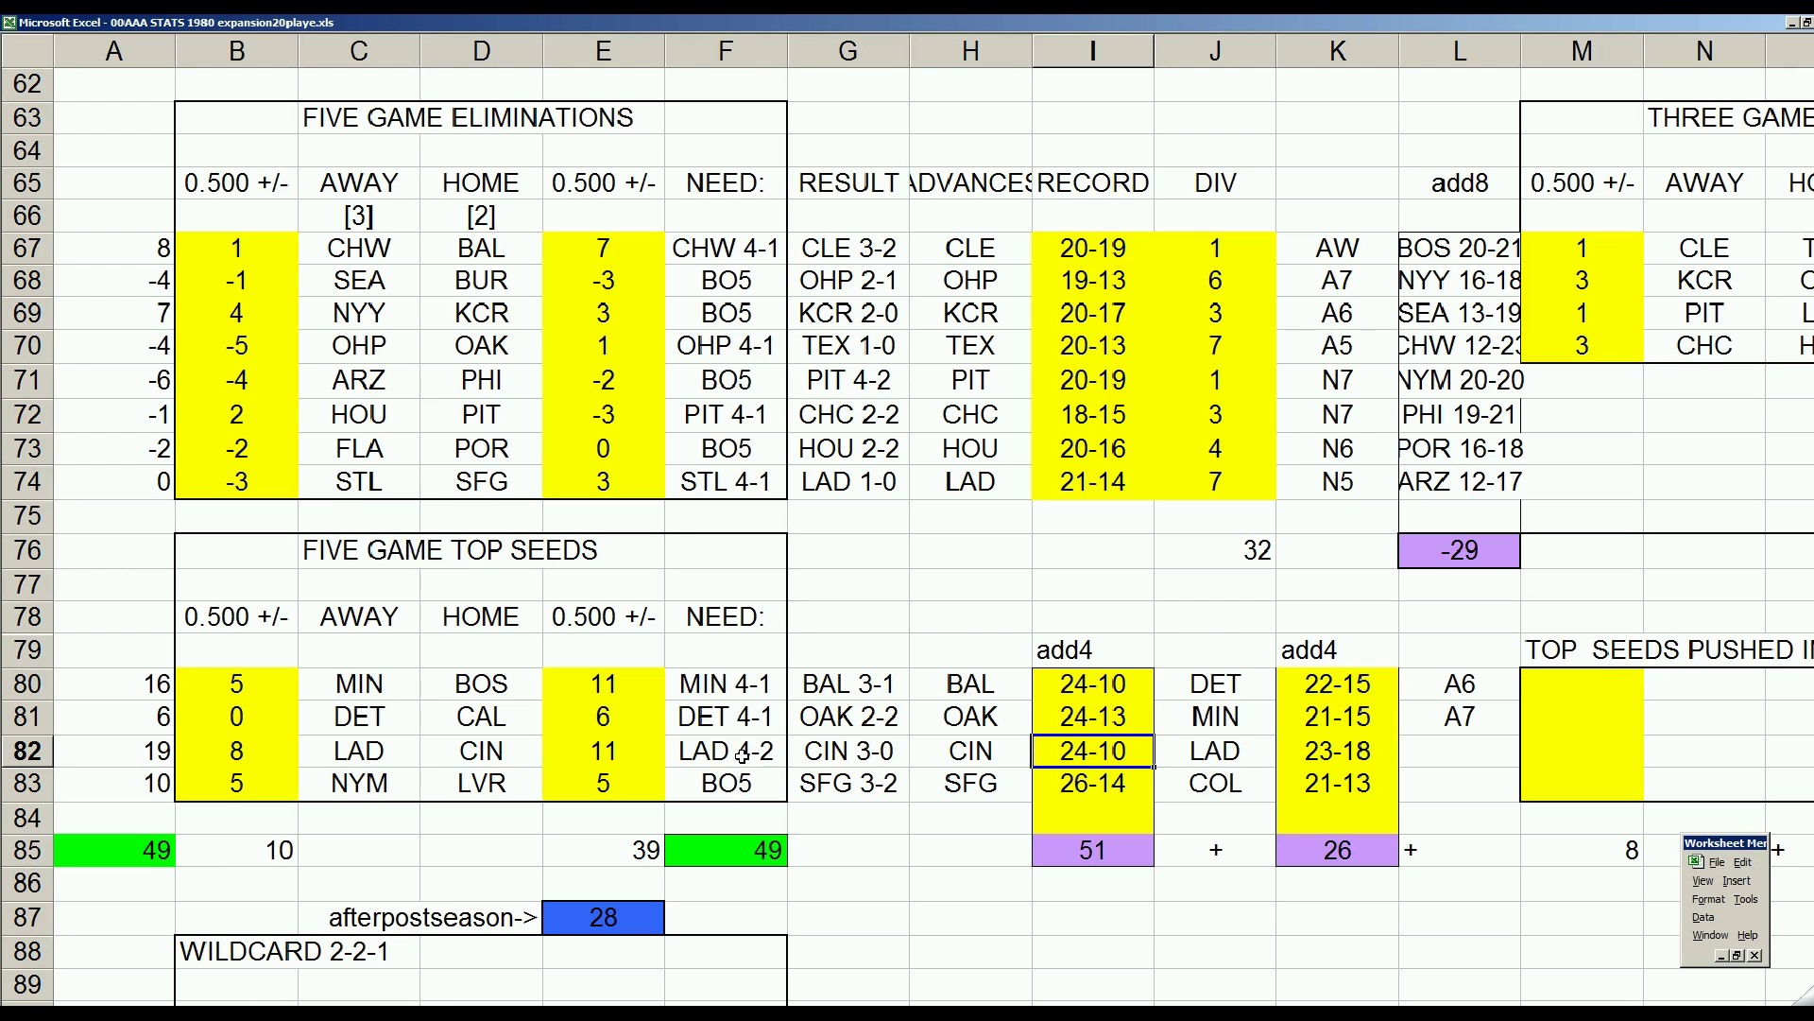
key("Right")
key("Right")
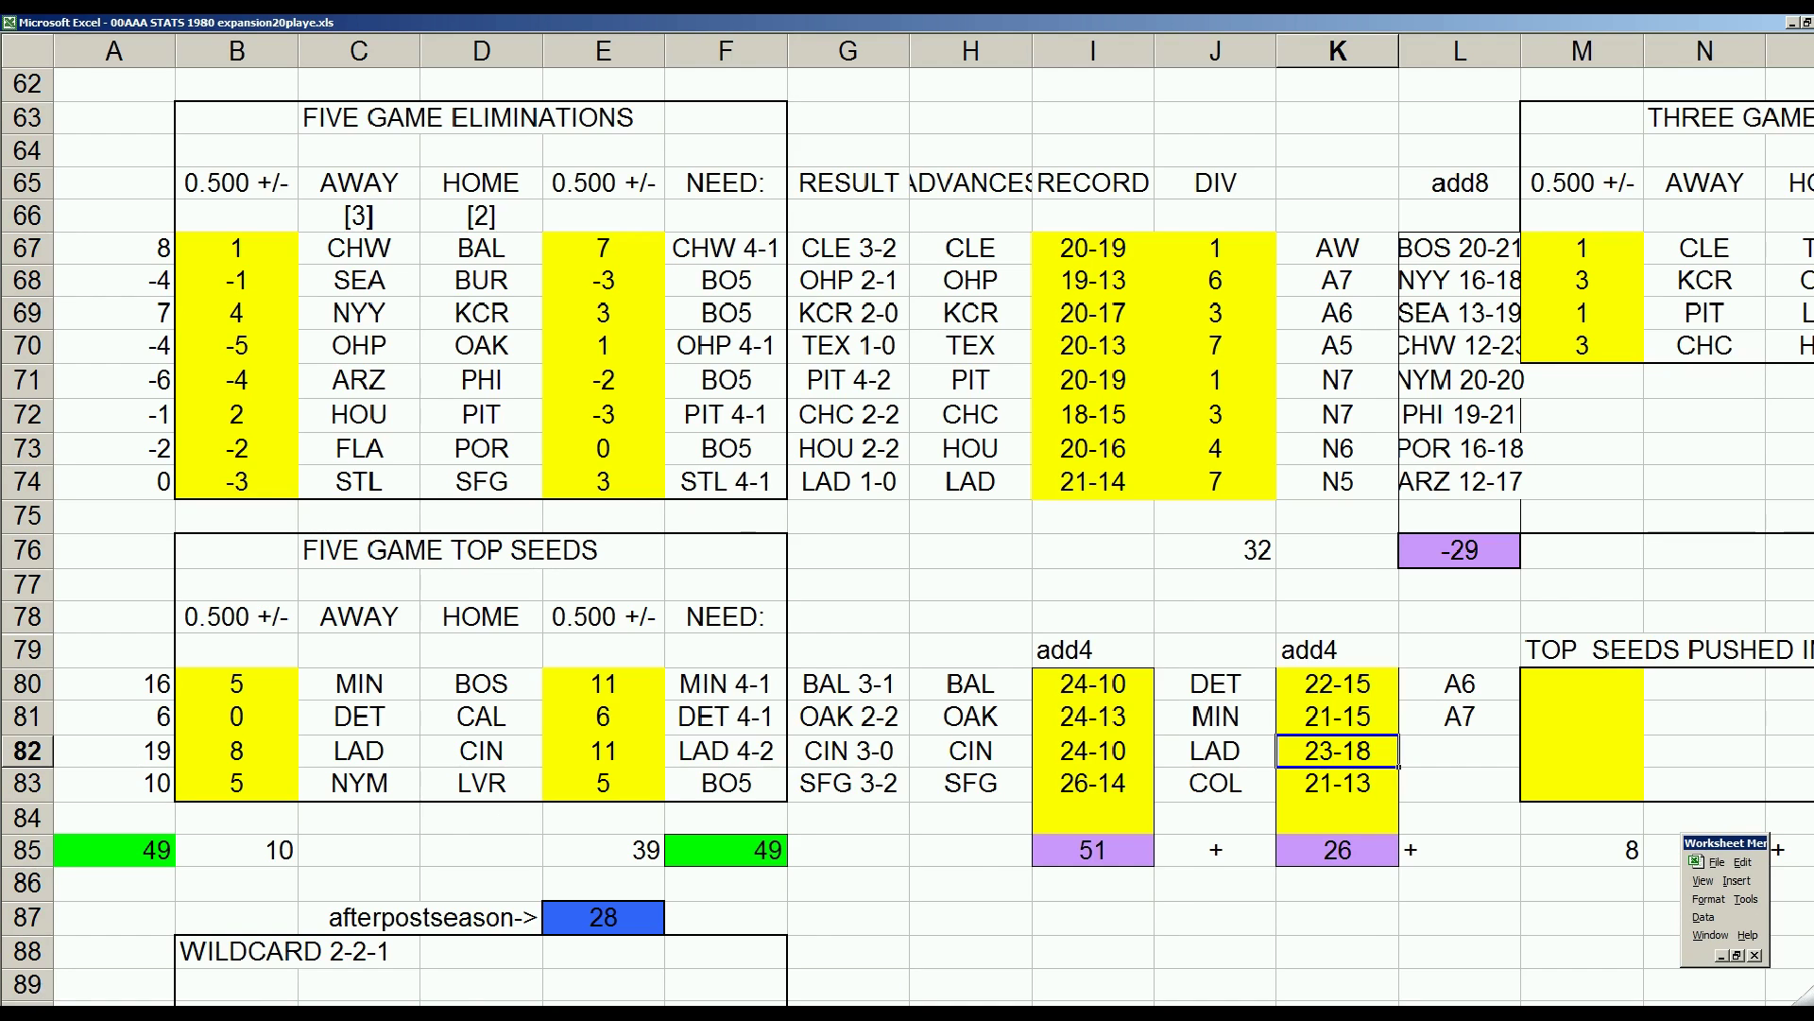
- Go to the NL division standings sheet and locate the Cincinnati Reds #1 row (24-10, .706)
key("ctrl+Page_Down")
left_click(529, 467)
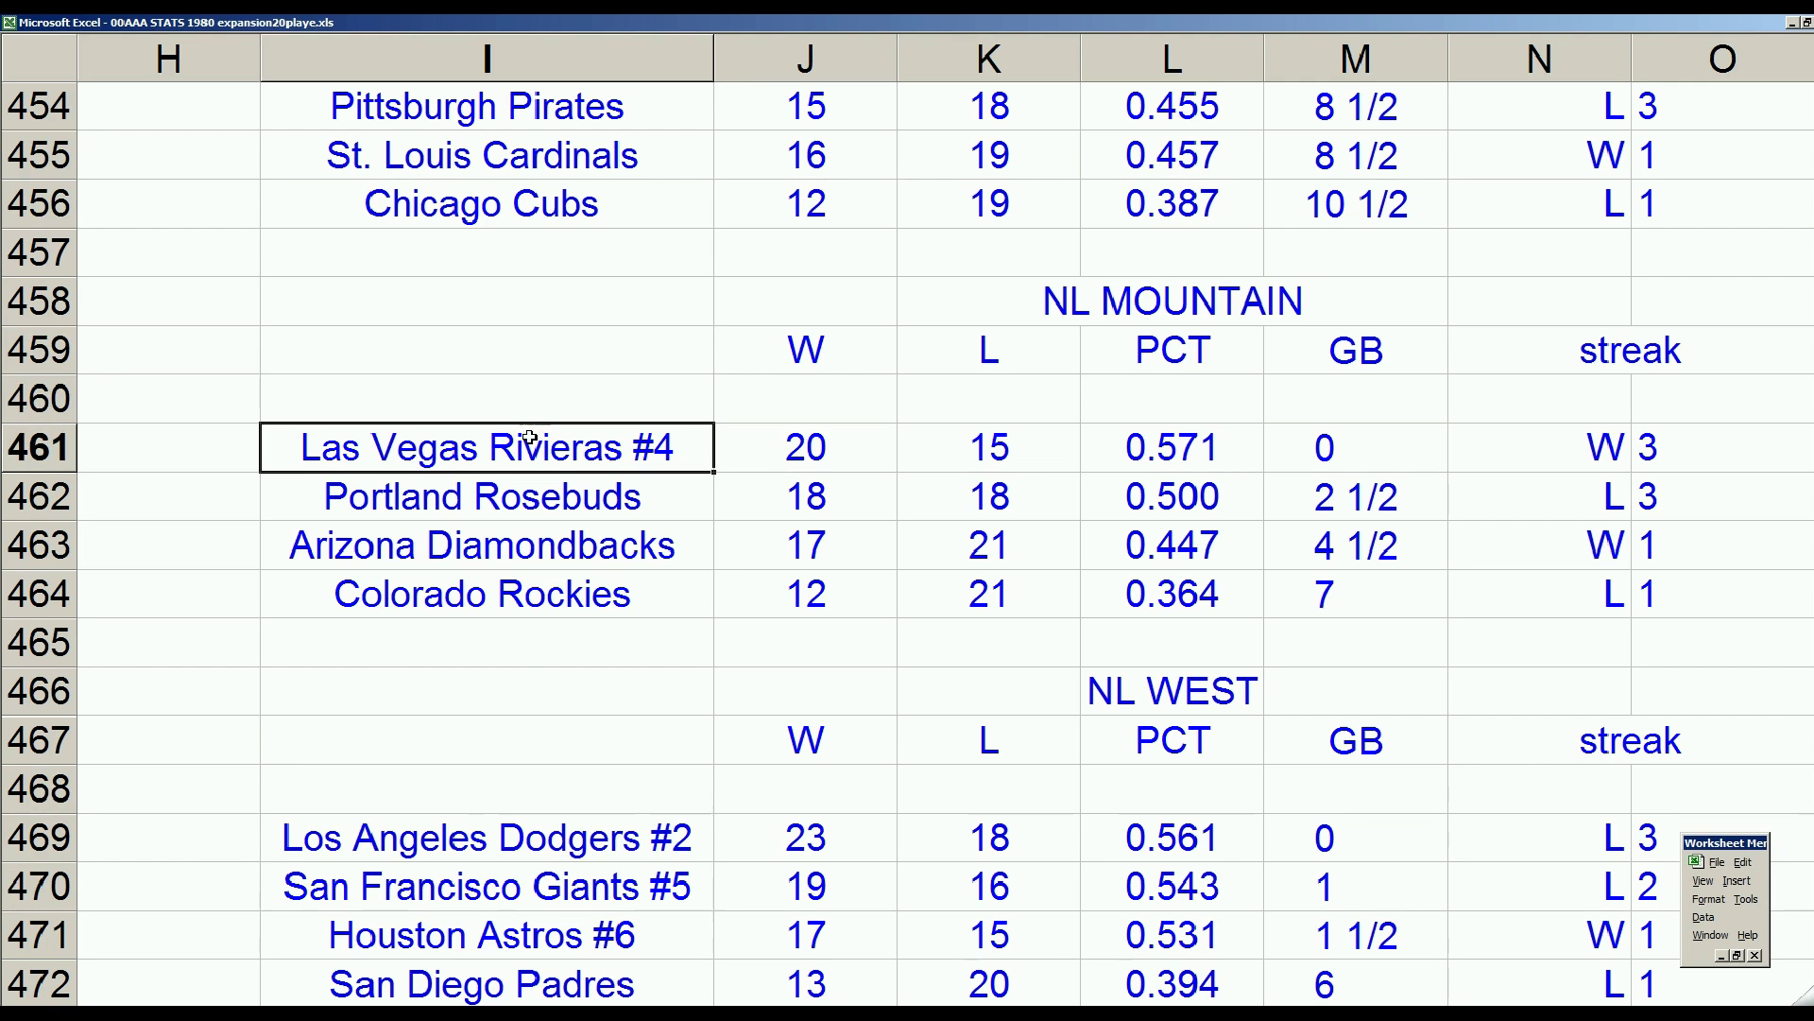
key("Up")
key("Up")
key("Up")
key("Up")
key("Up")
key("Up")
key("Up")
key("Up")
key("Up")
key("Up")
key("Up")
key("Up")
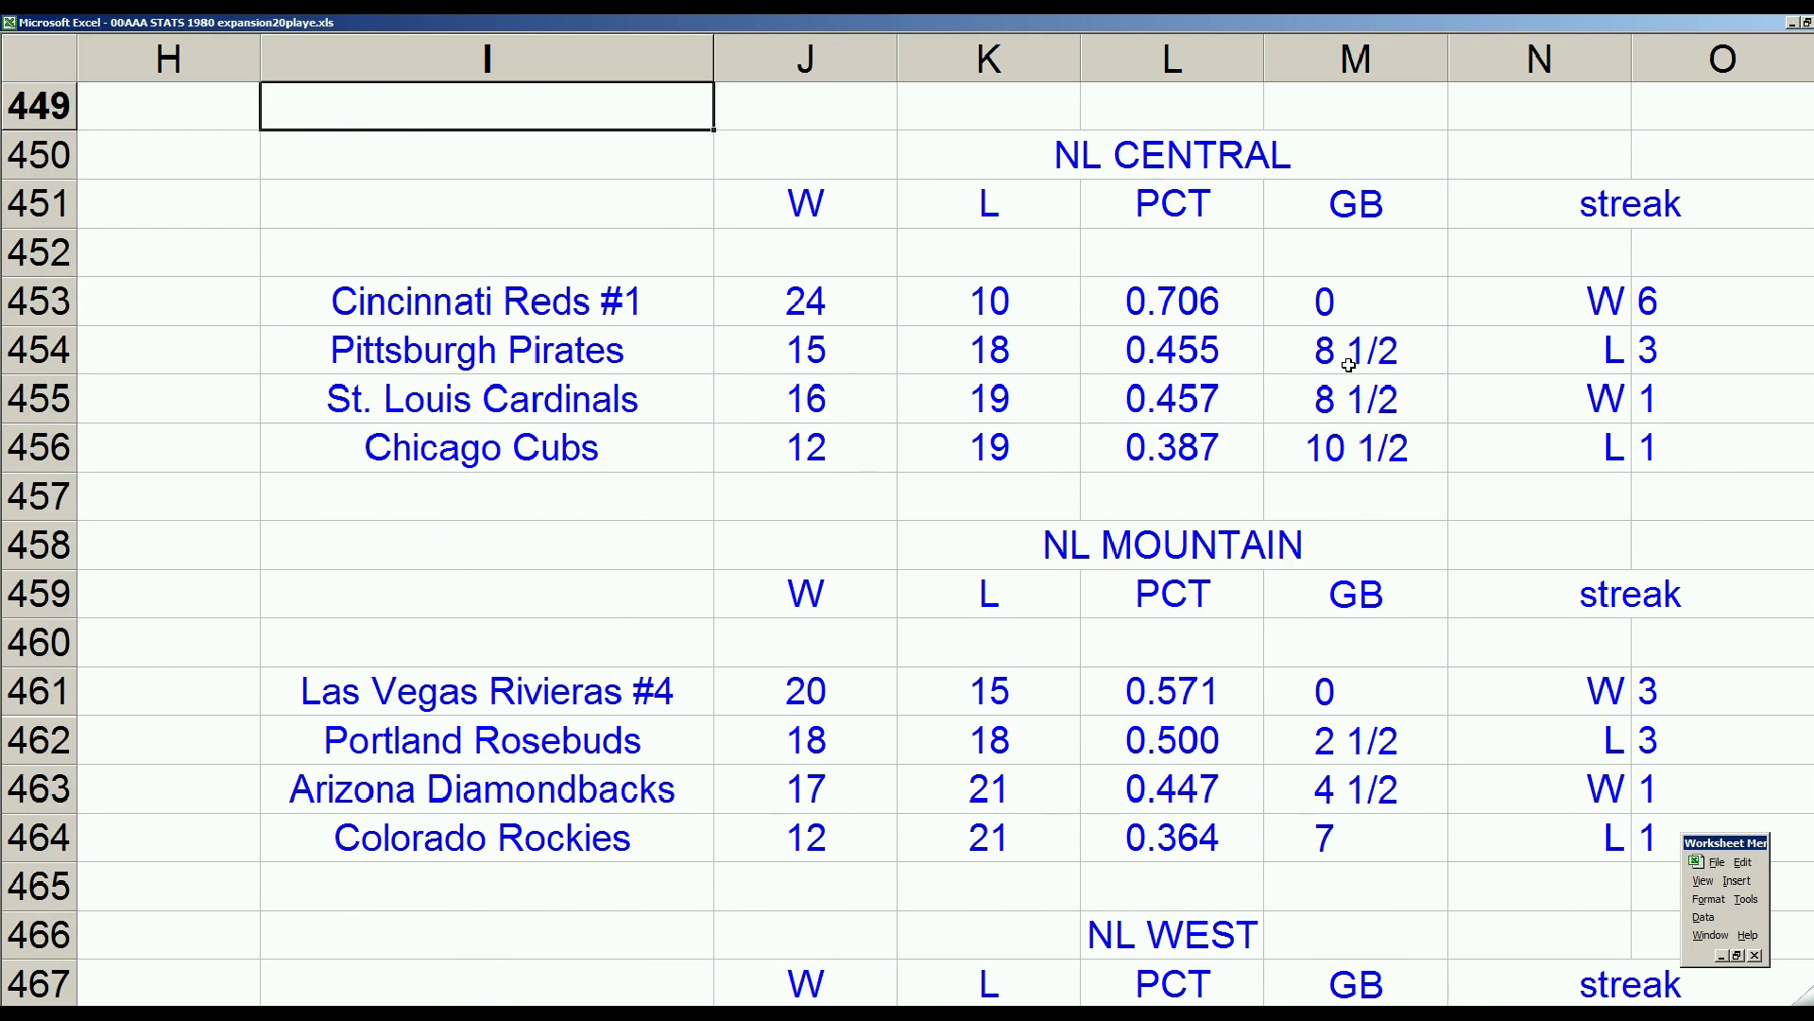
left_click(626, 301)
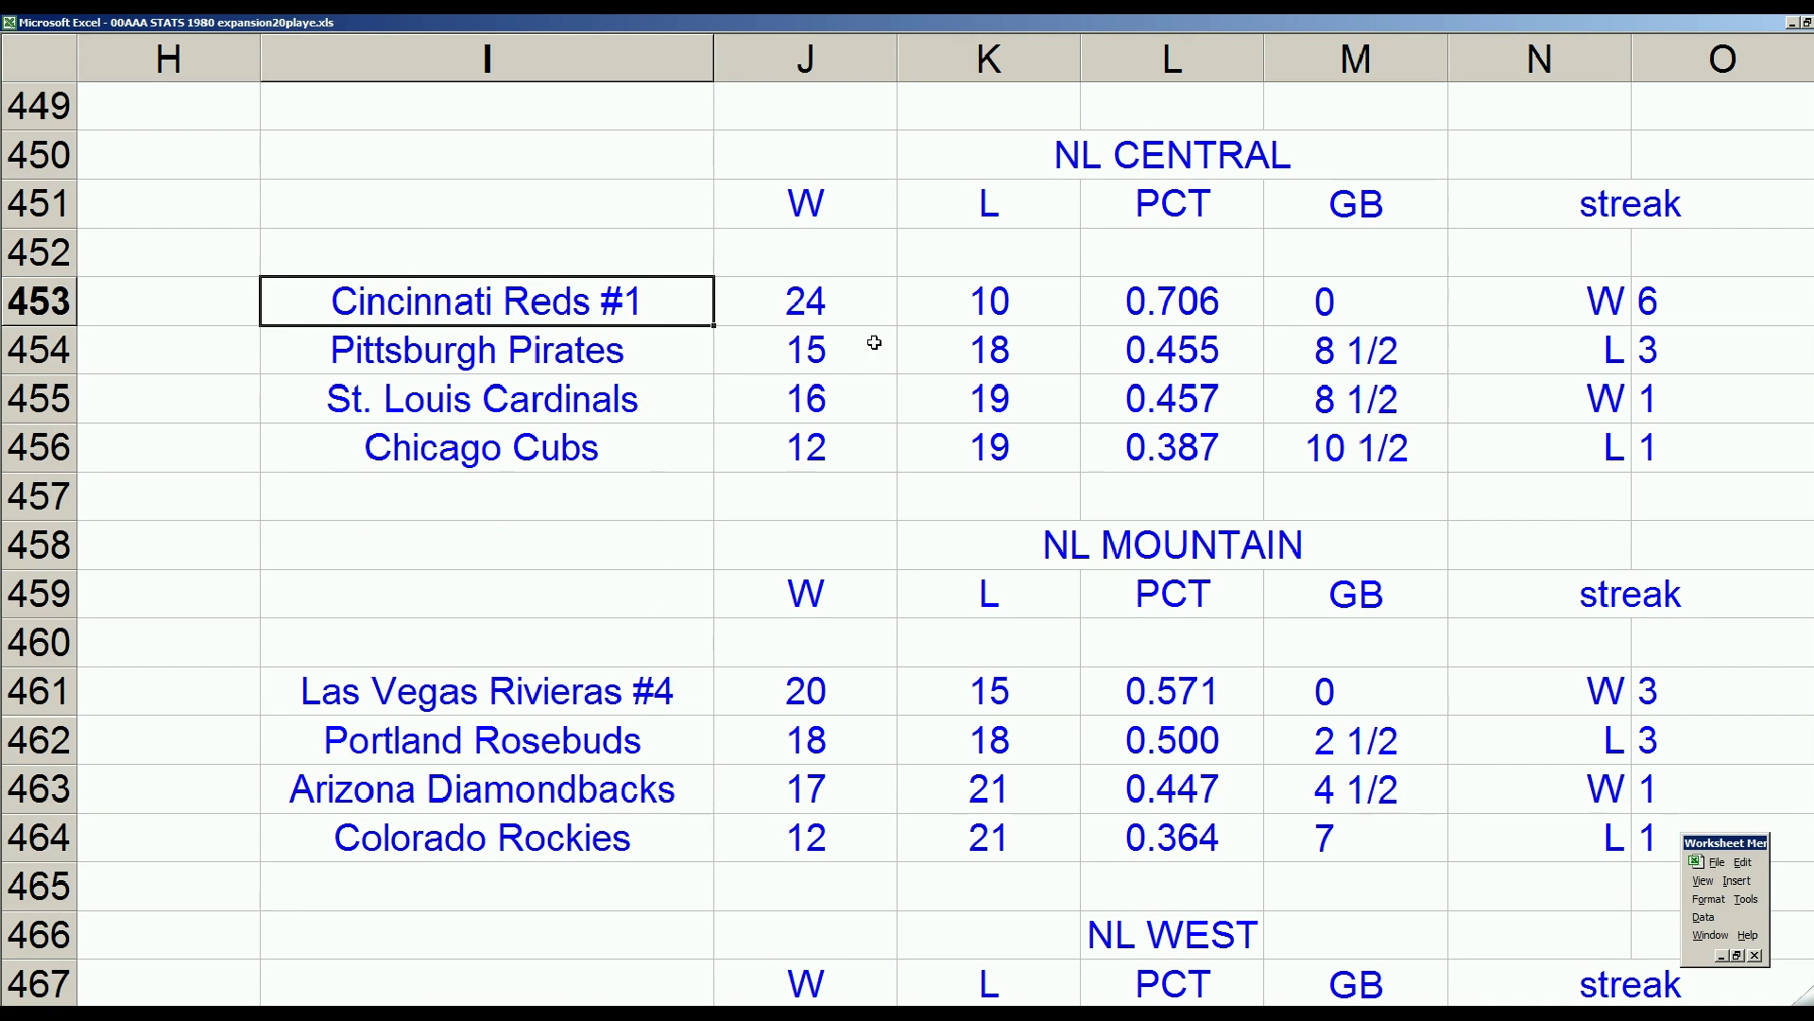
left_click(656, 441)
scroll(656, 441, "up", 2)
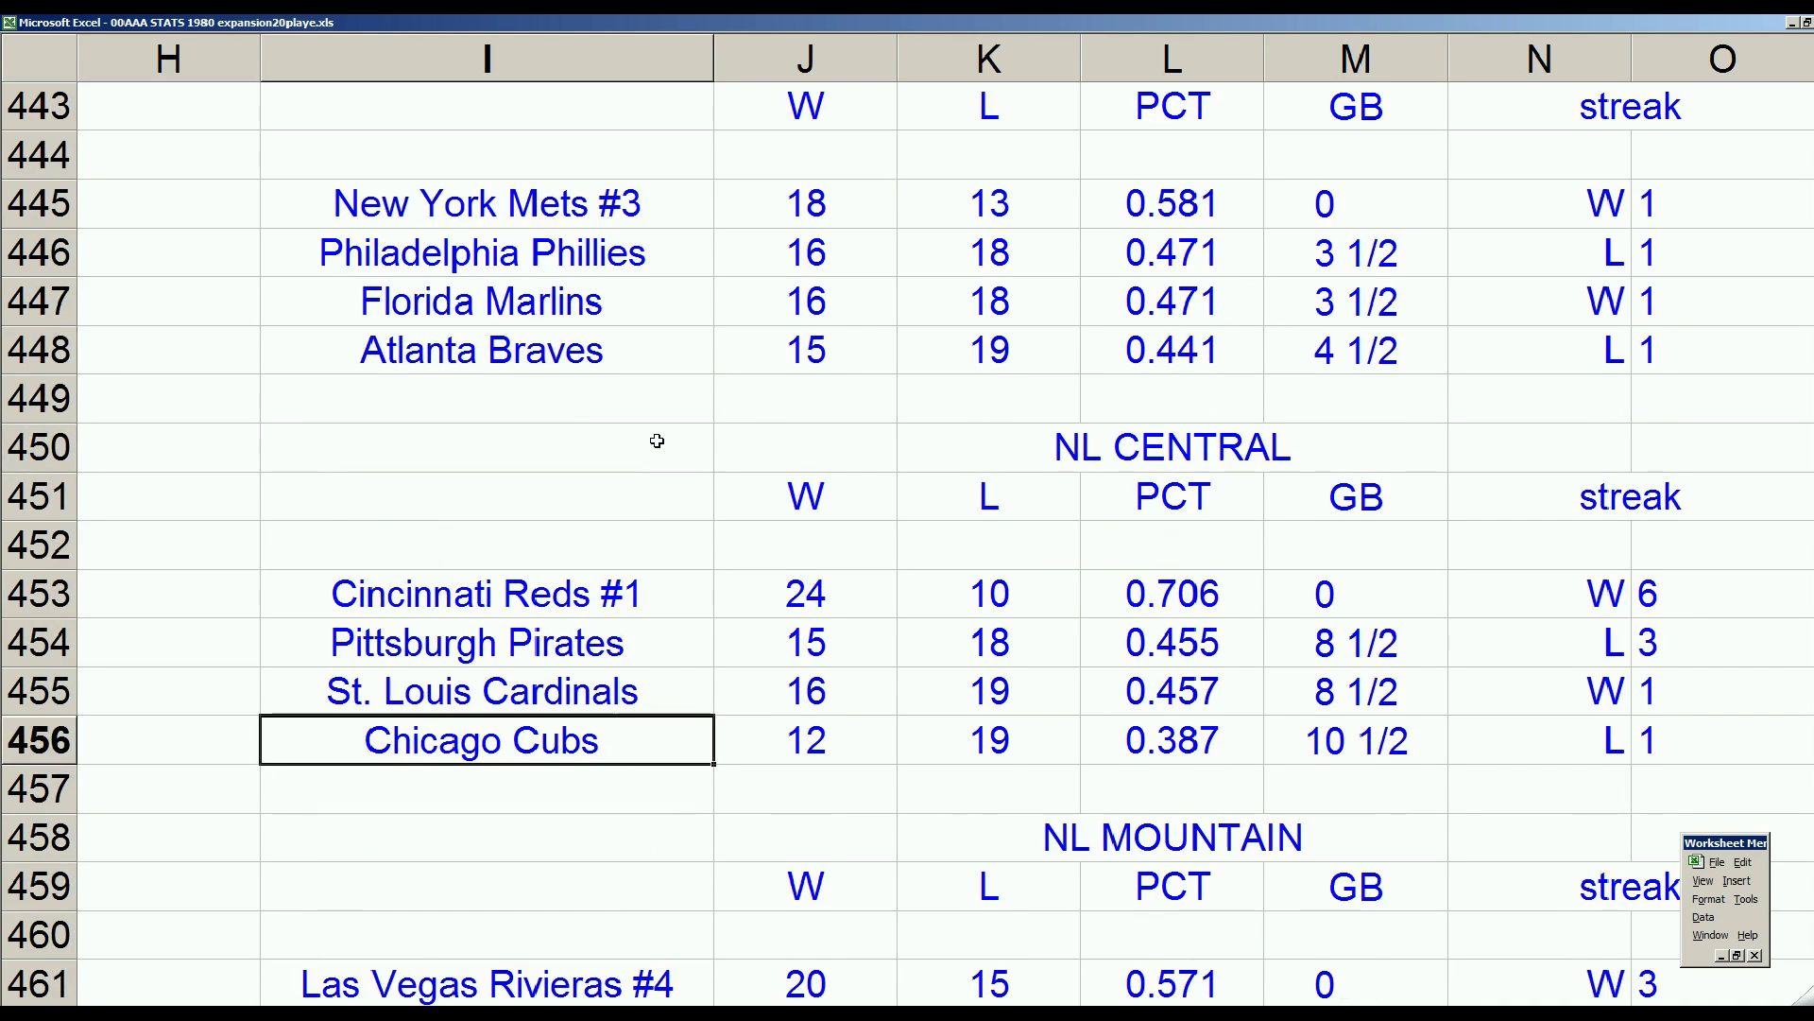
scroll(657, 441, "down", 5)
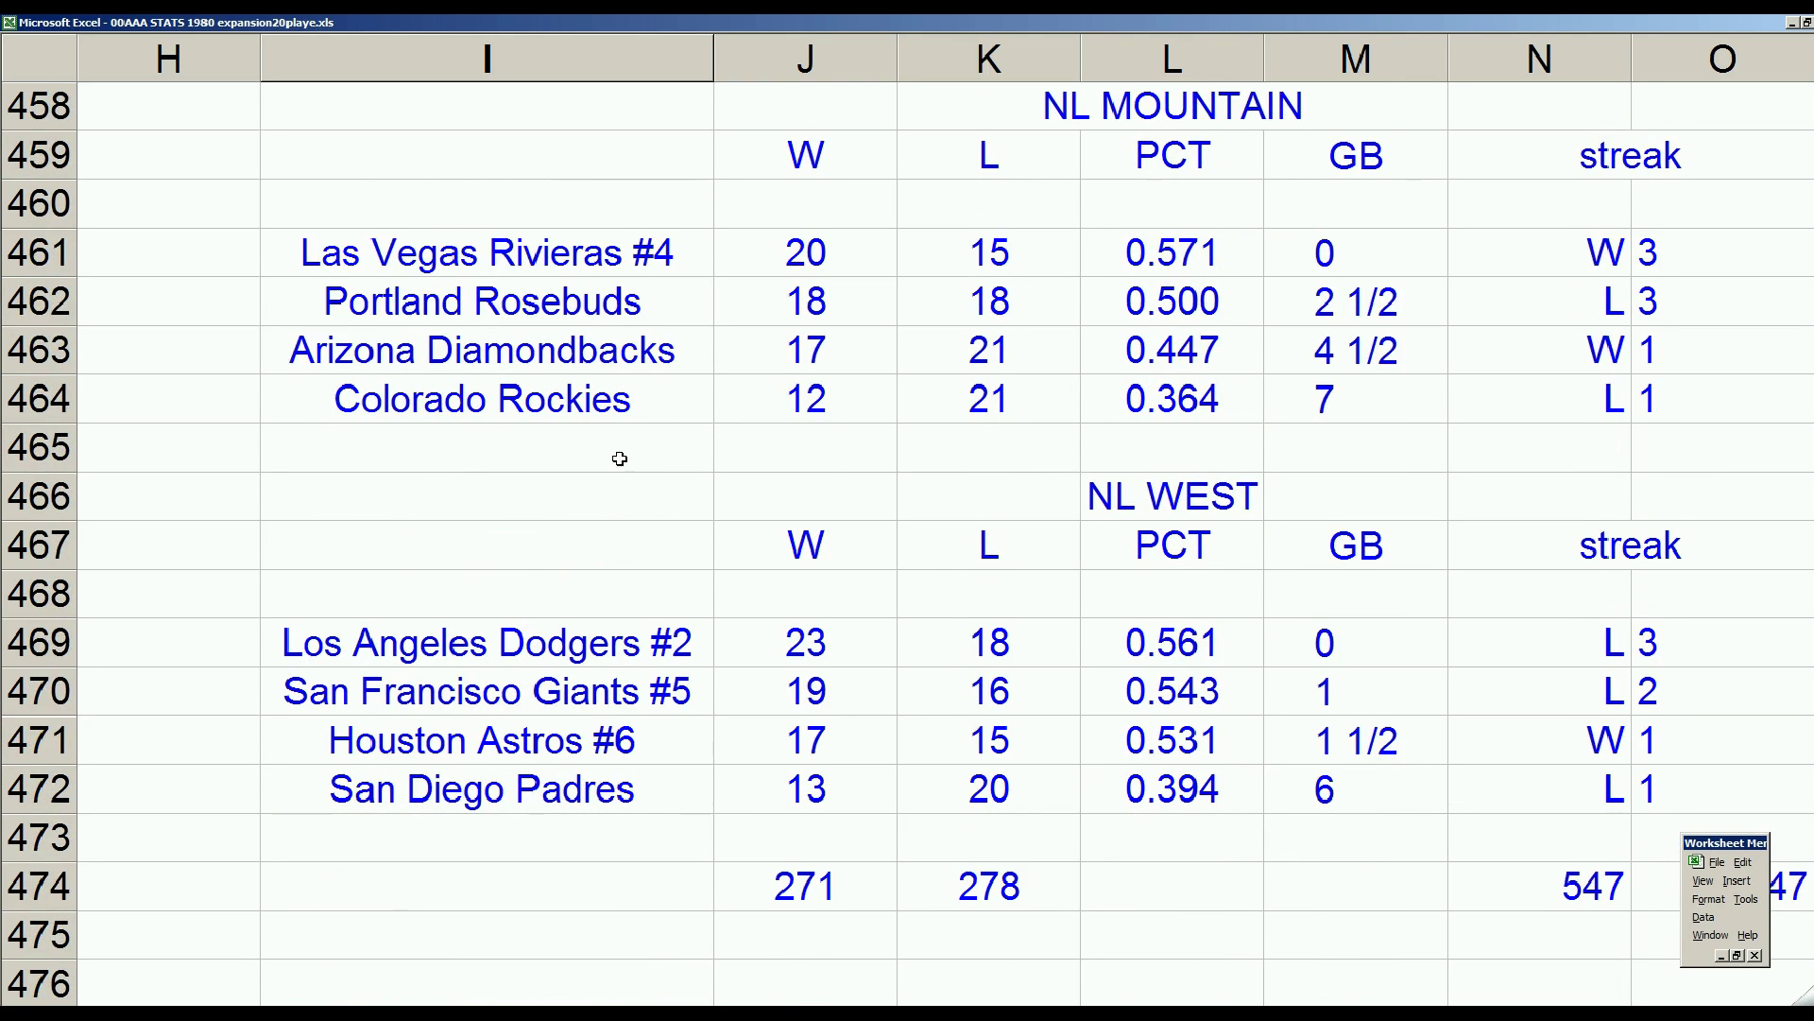
left_click(576, 644)
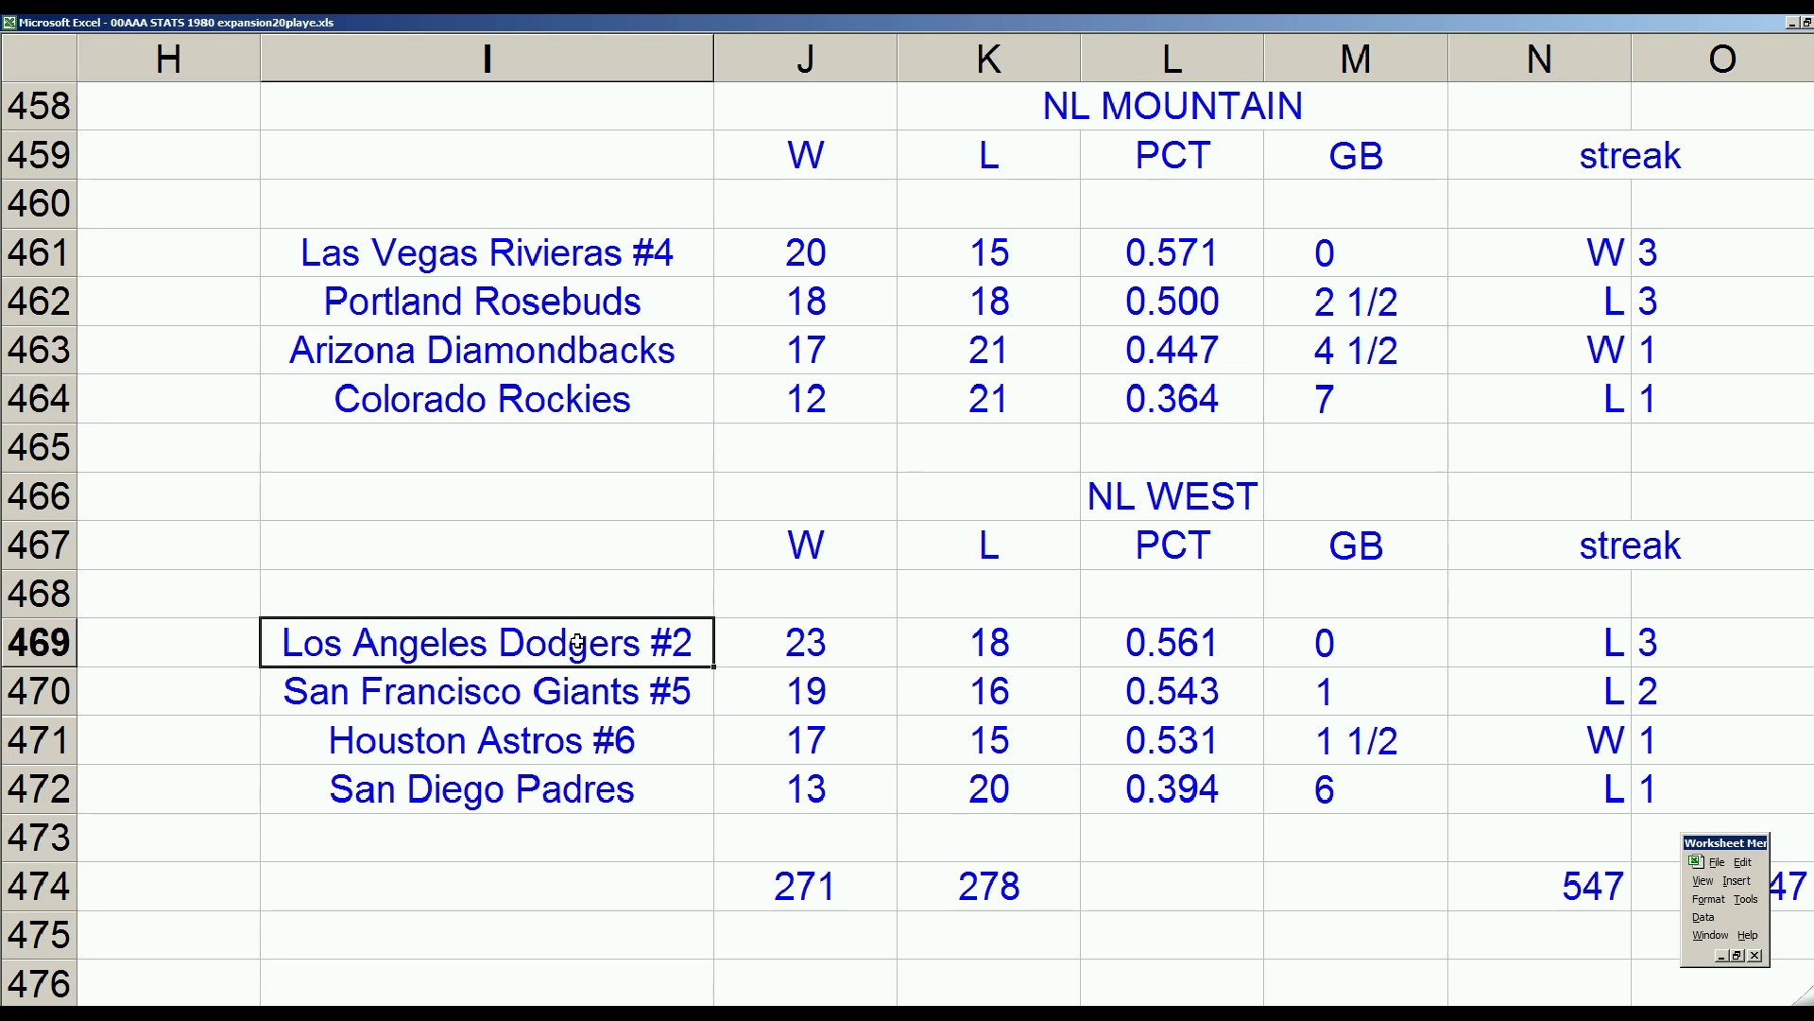
left_click(513, 690)
scroll(525, 562, "up", 2)
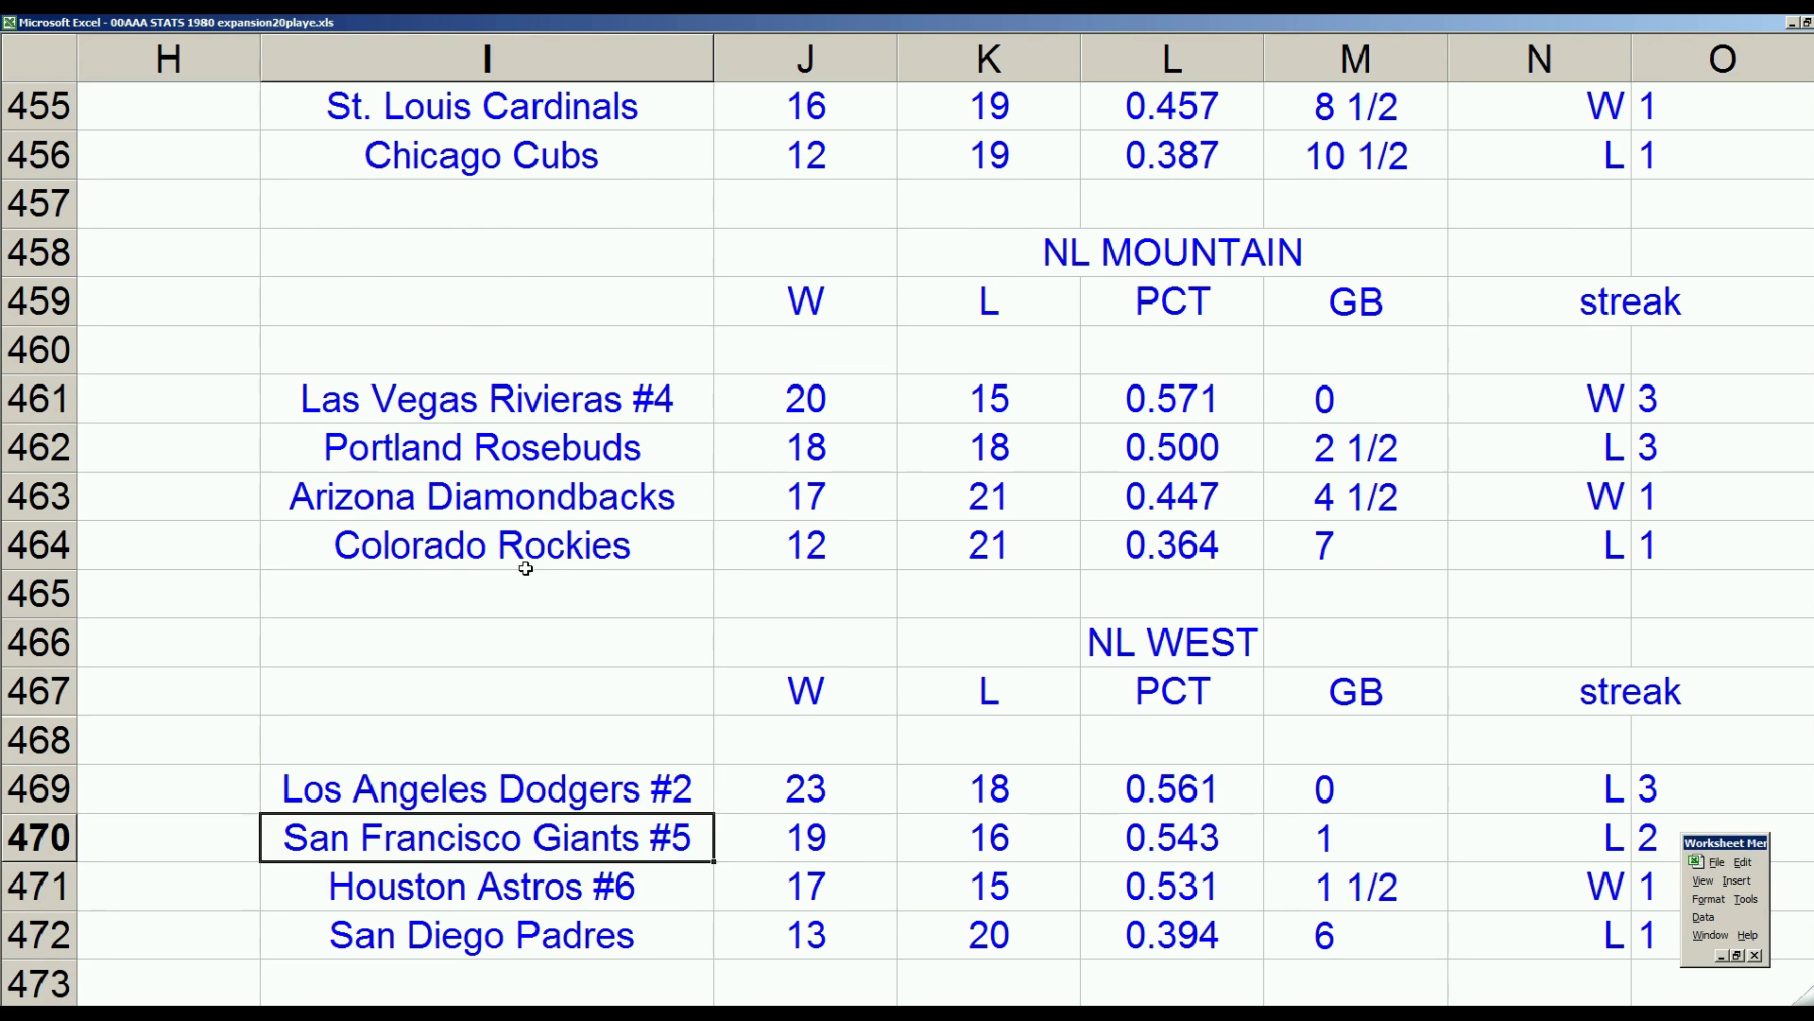
left_click(531, 268)
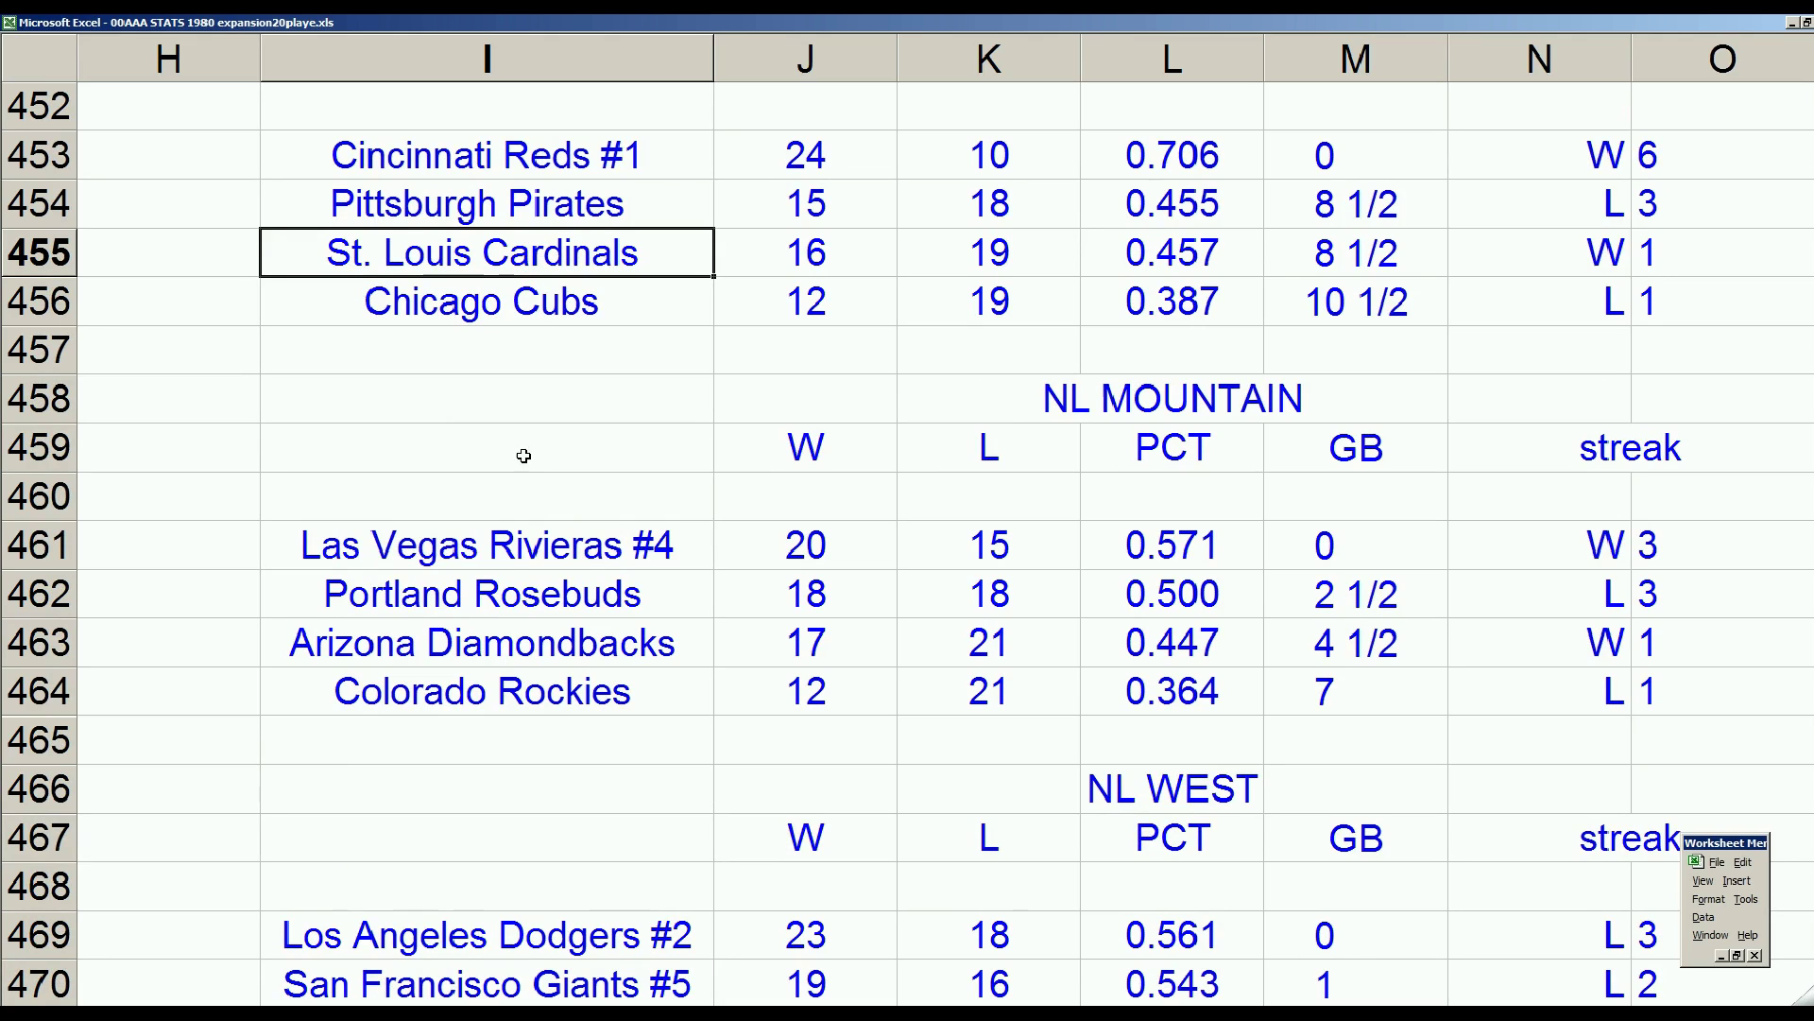
left_click(633, 980)
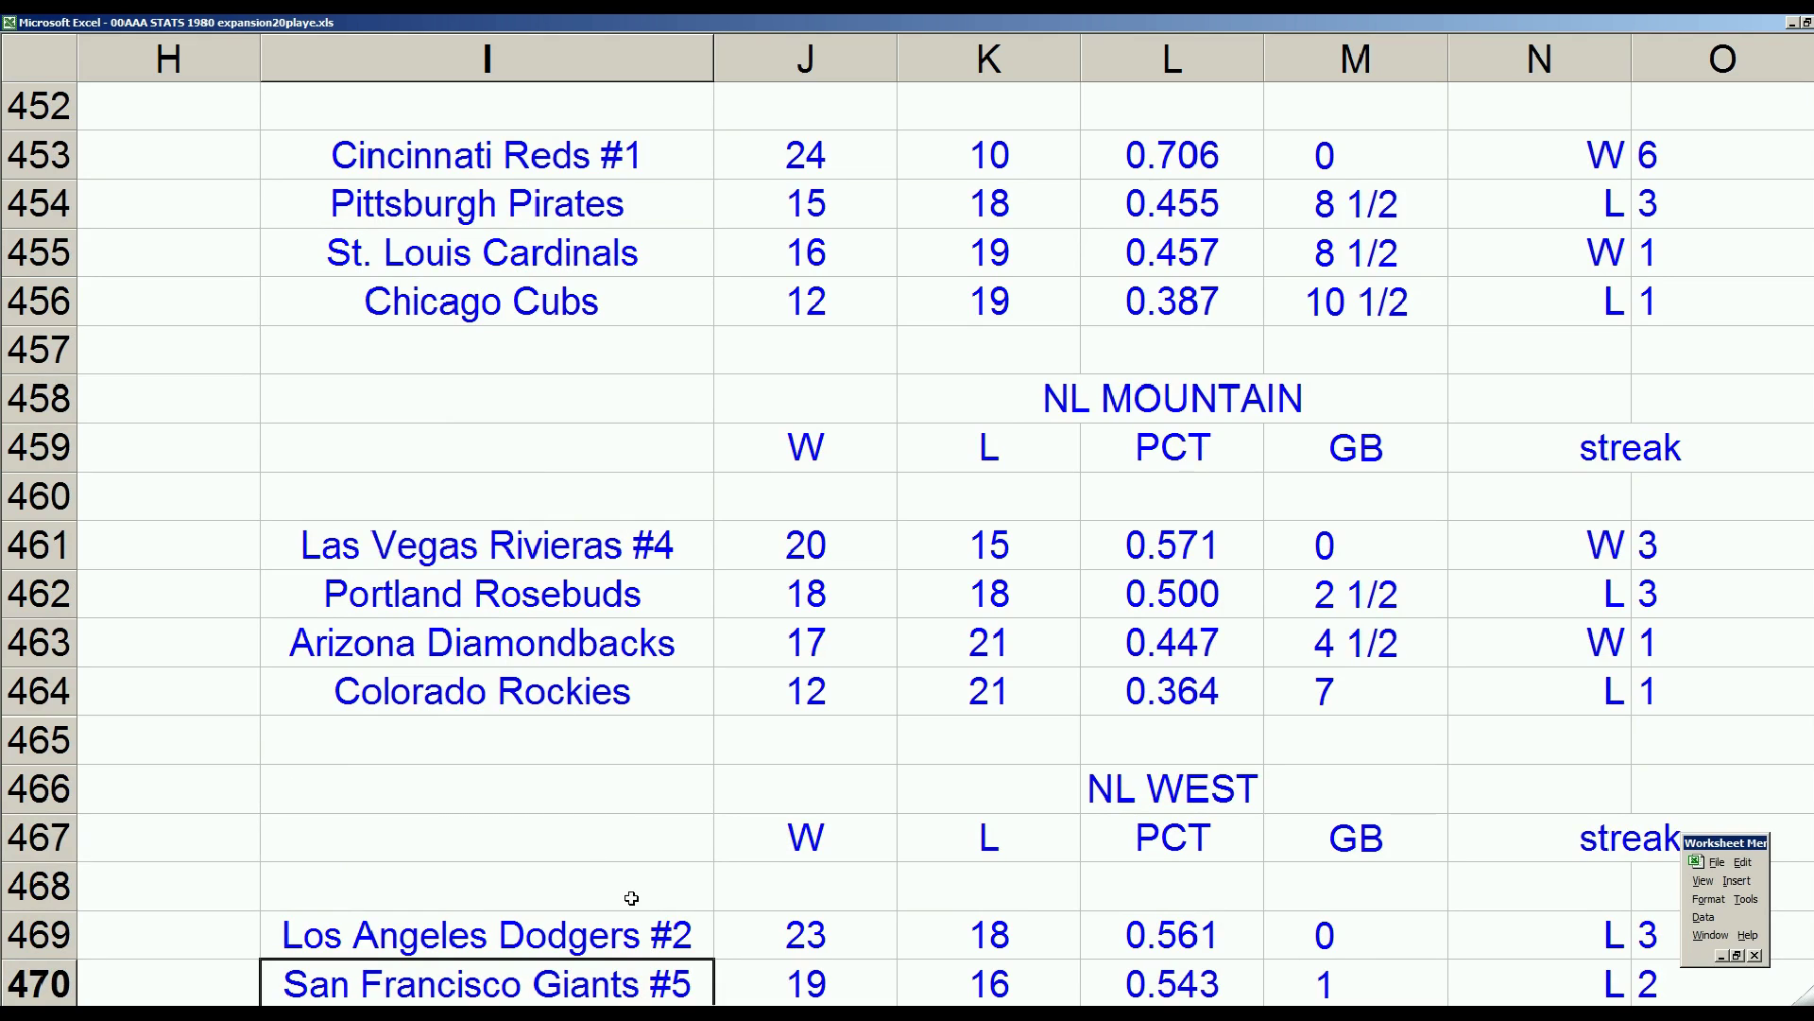
scroll(639, 867, "down", 1)
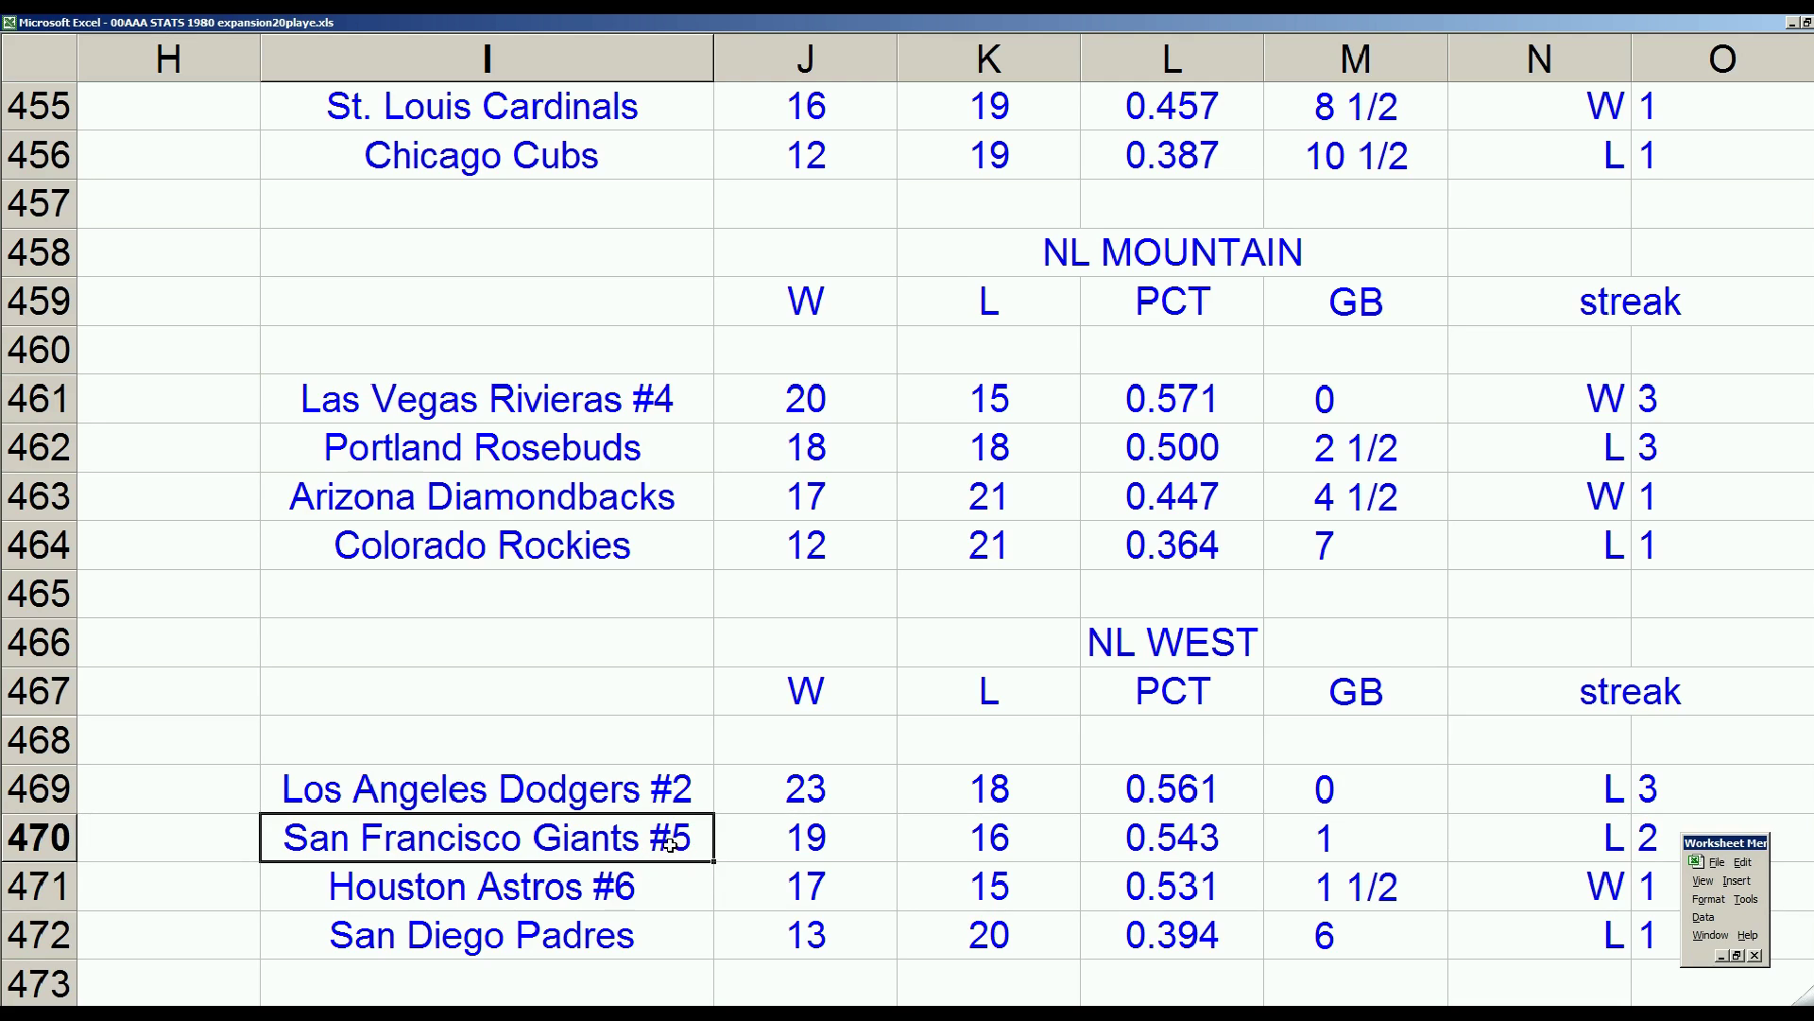
left_click(636, 796)
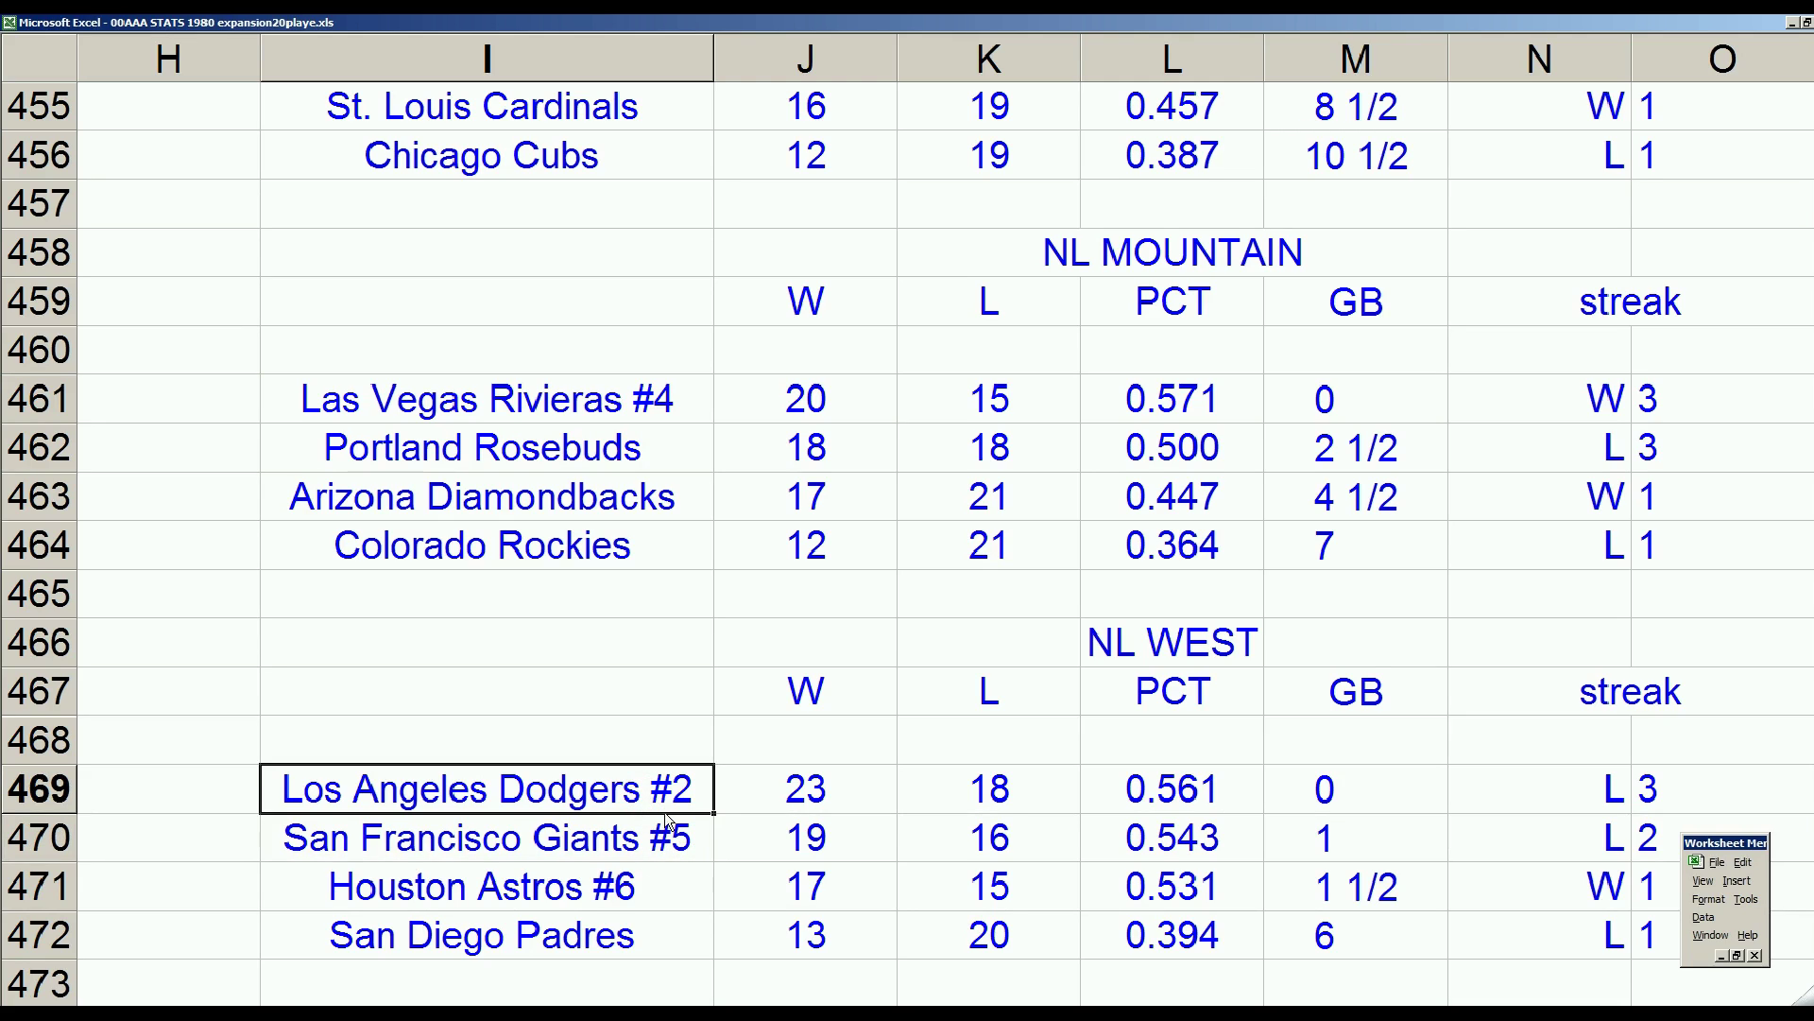
left_click(657, 836)
left_click(660, 797)
left_click(659, 839)
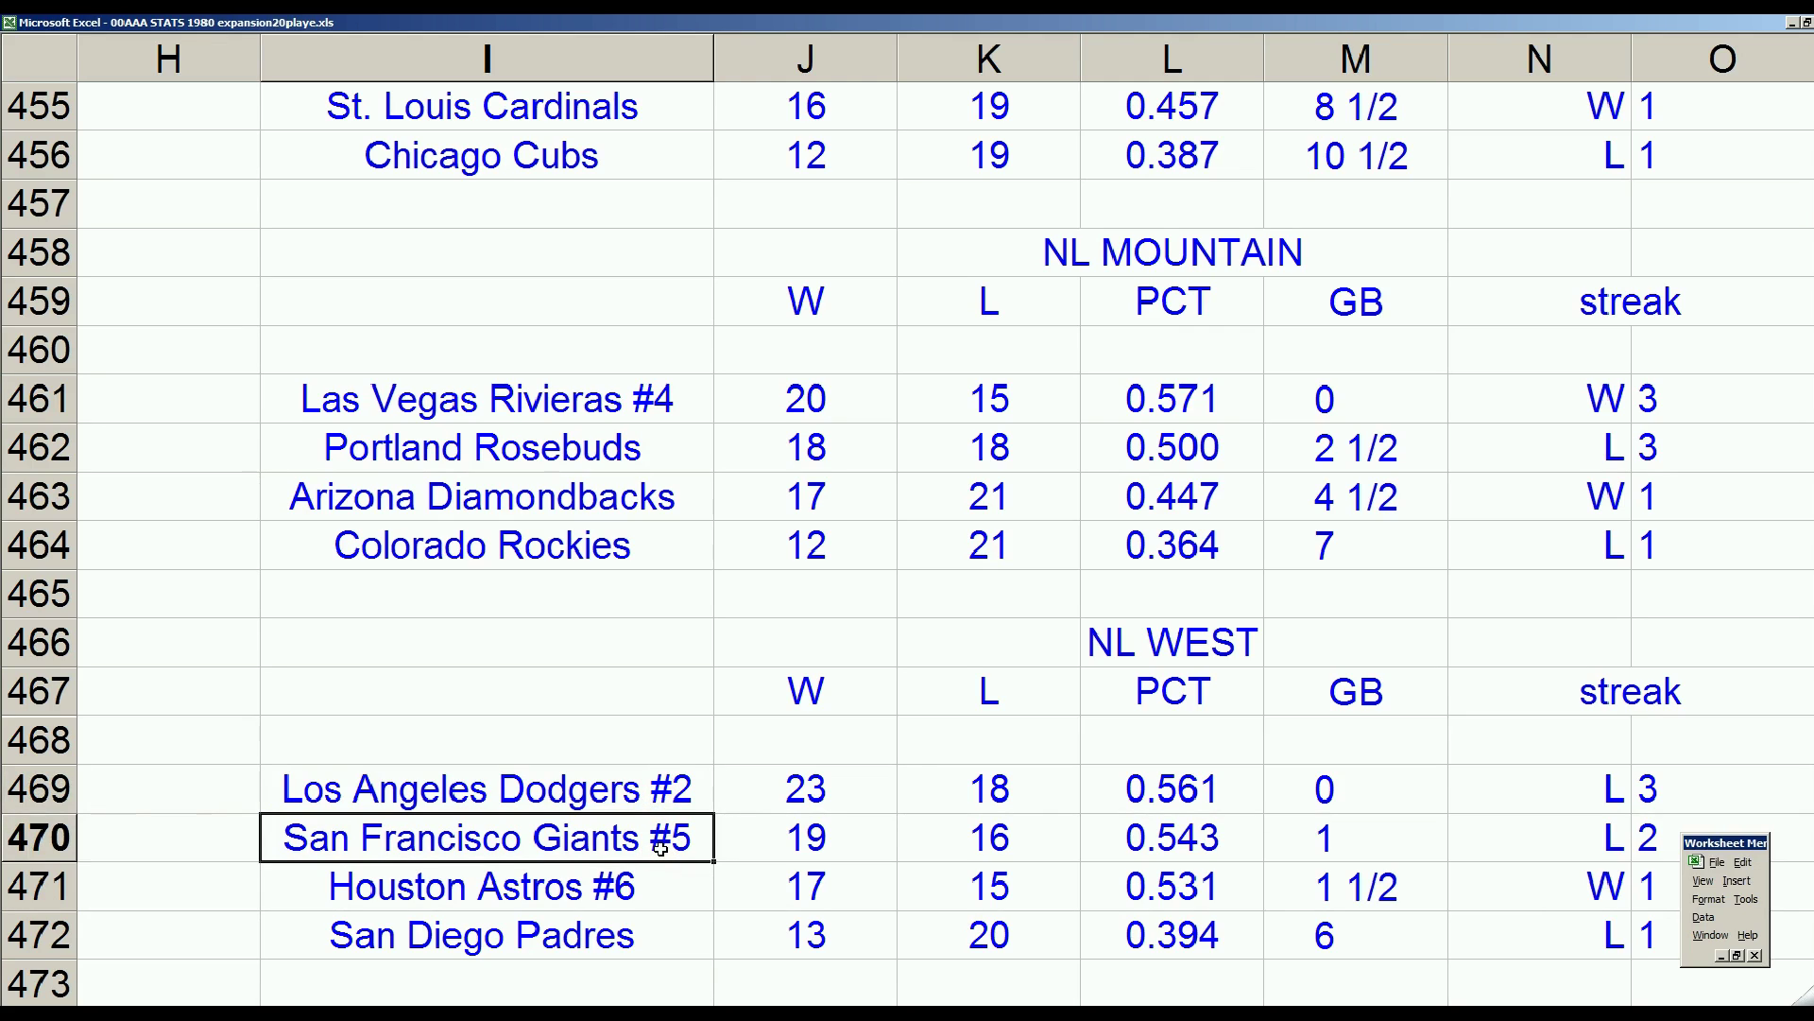
left_click(575, 888)
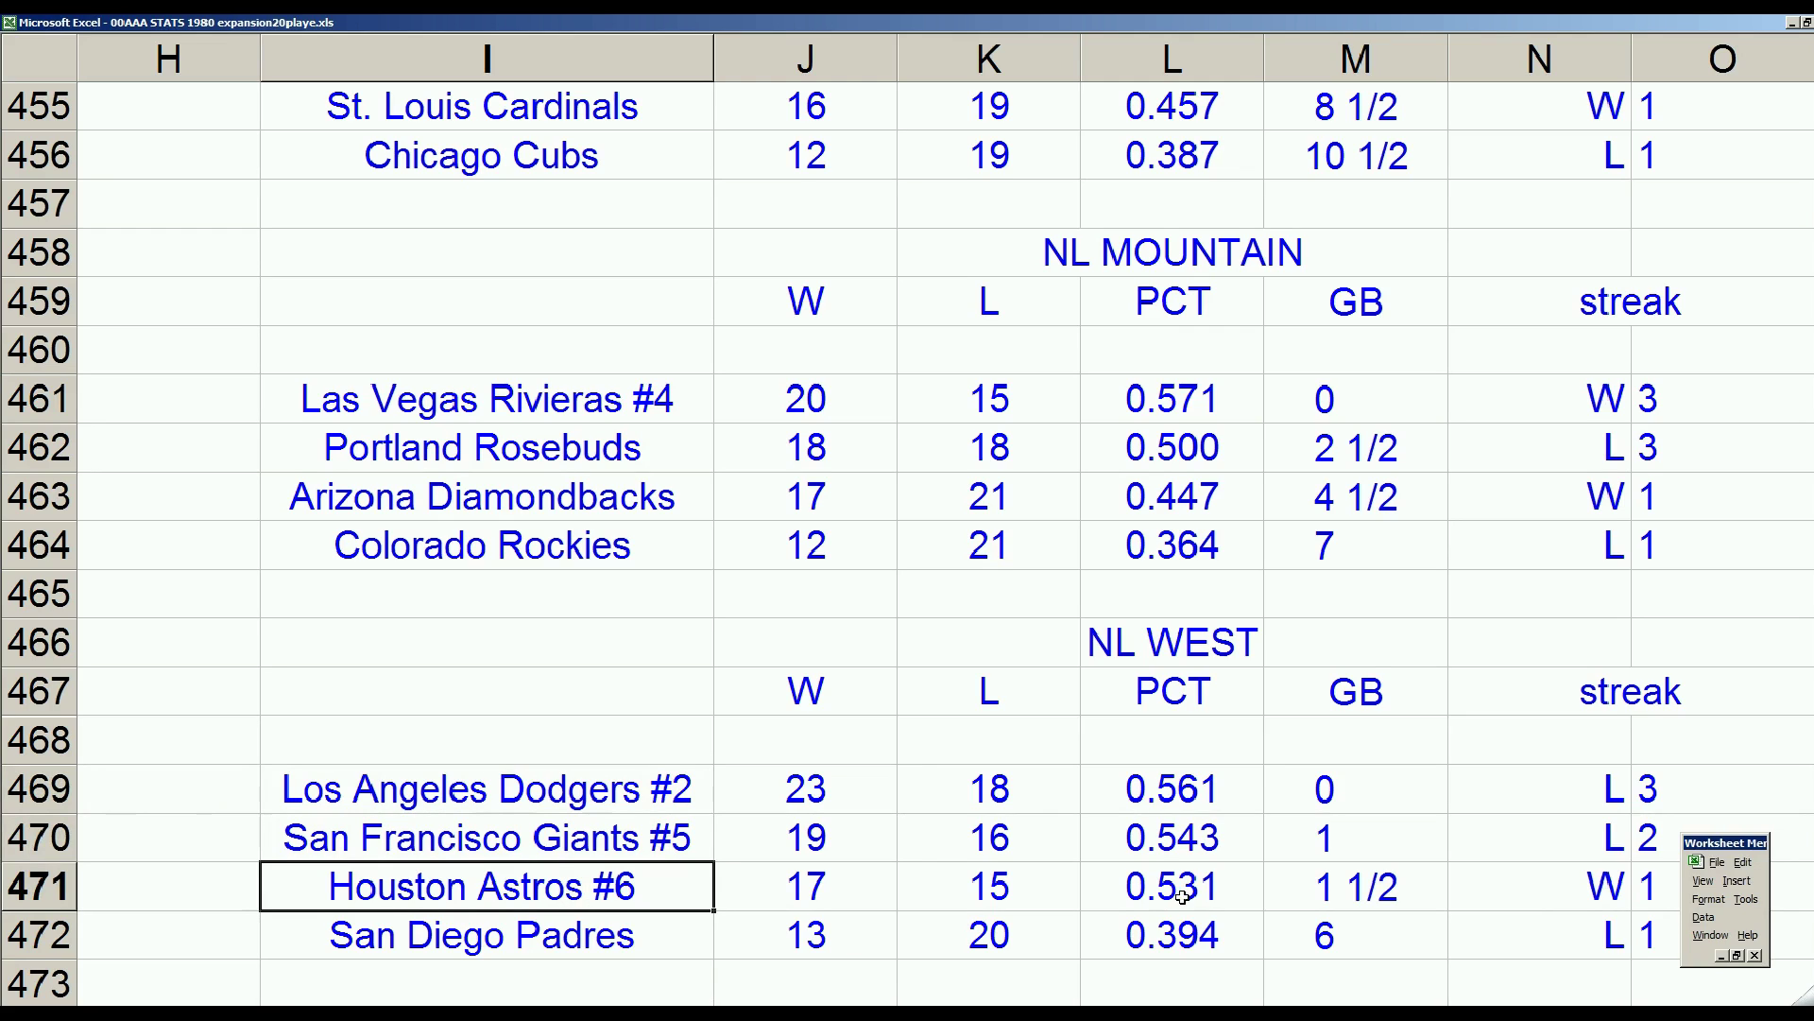
left_click(626, 847)
left_click(661, 792)
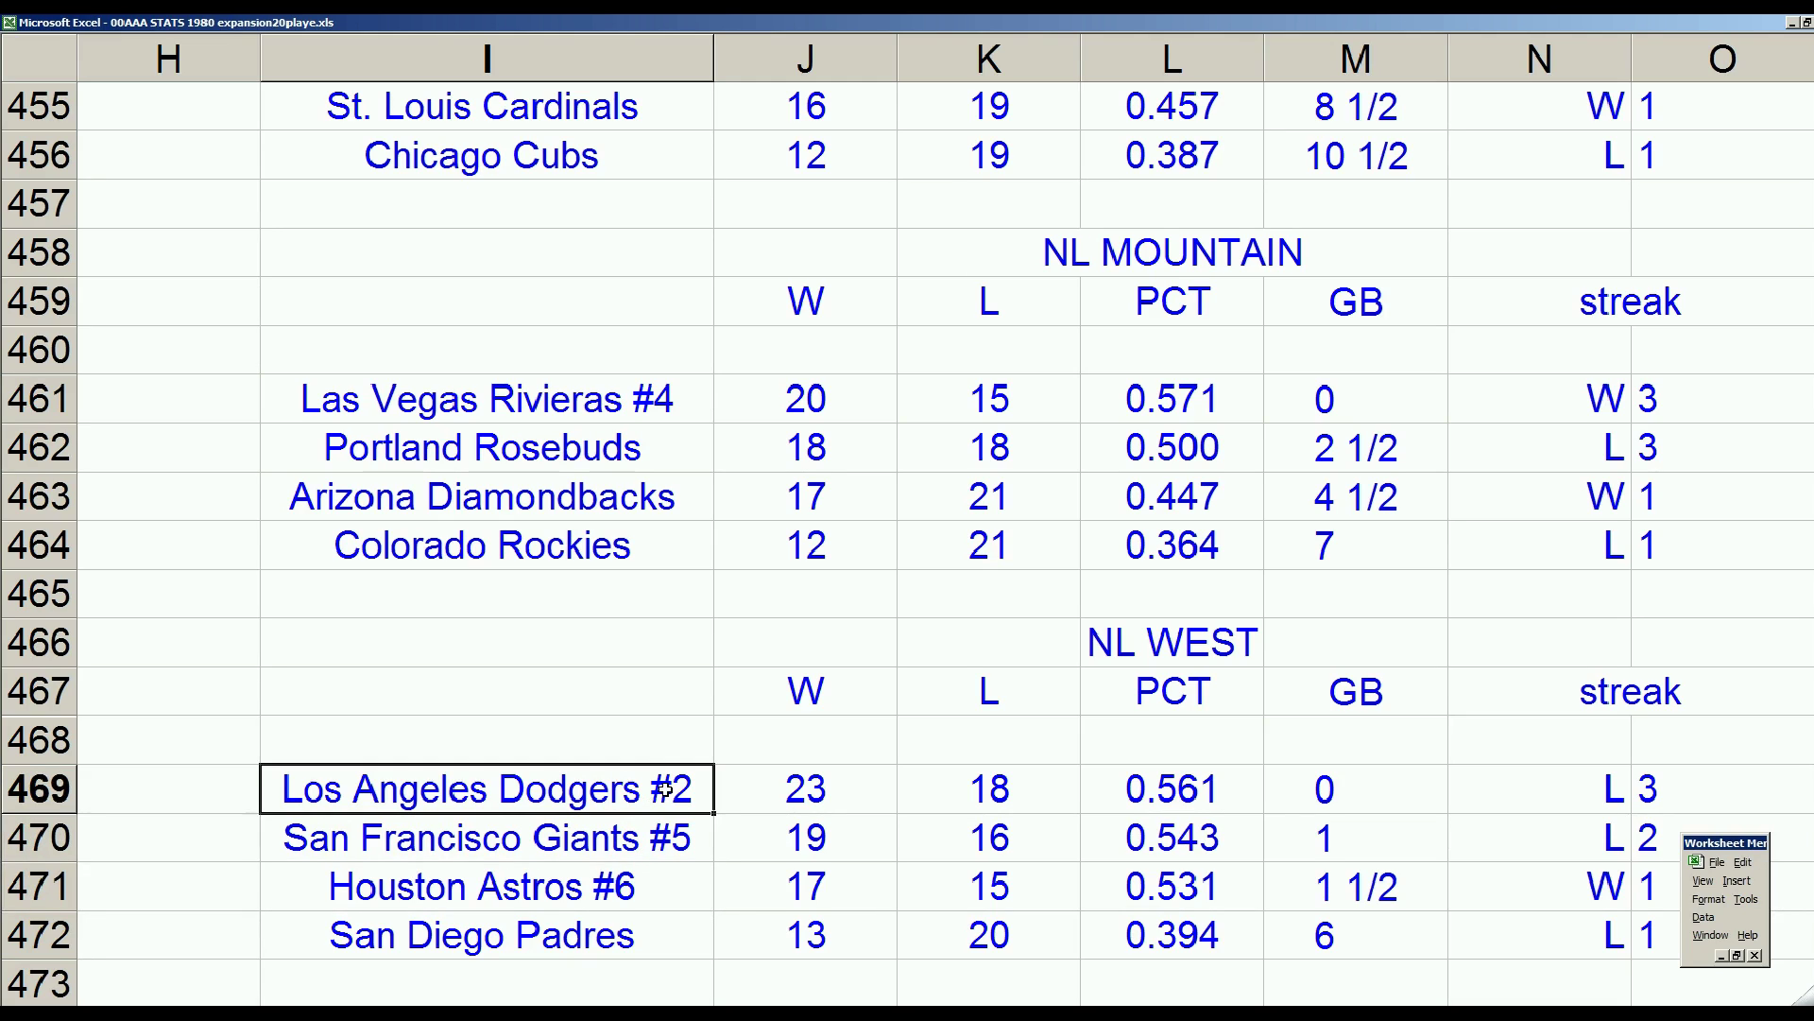